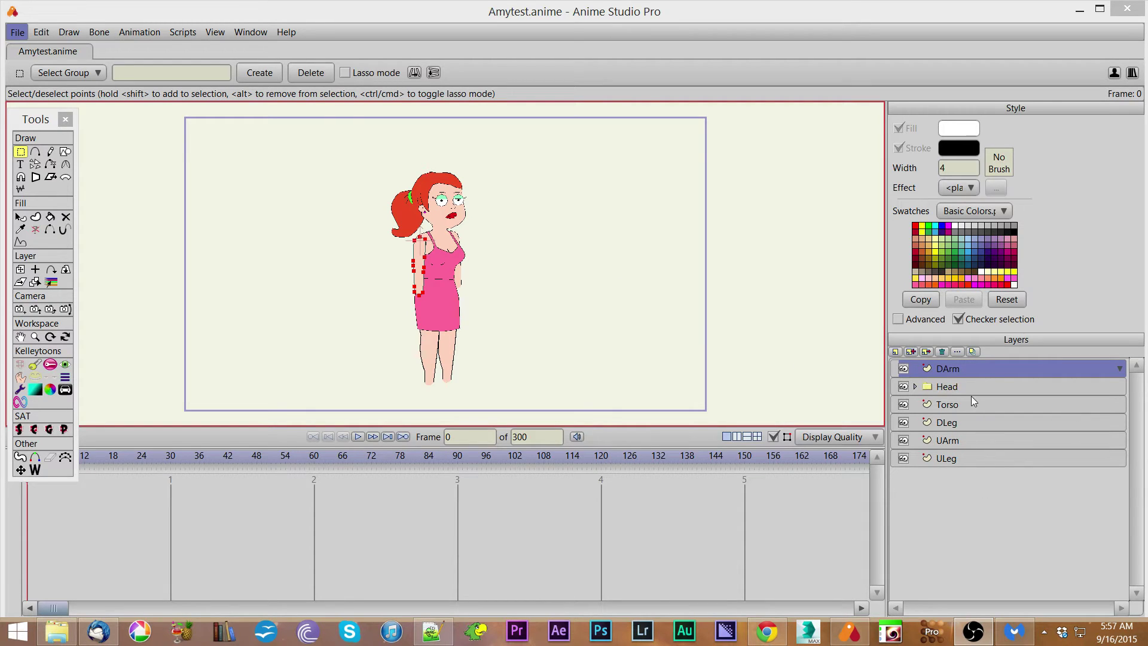
# Hide the Torso, DLeg, UArm and ULeg layers and zoom in on the DArm arm
pyautogui.moveTo(905, 387); pyautogui.dragTo(903, 459)
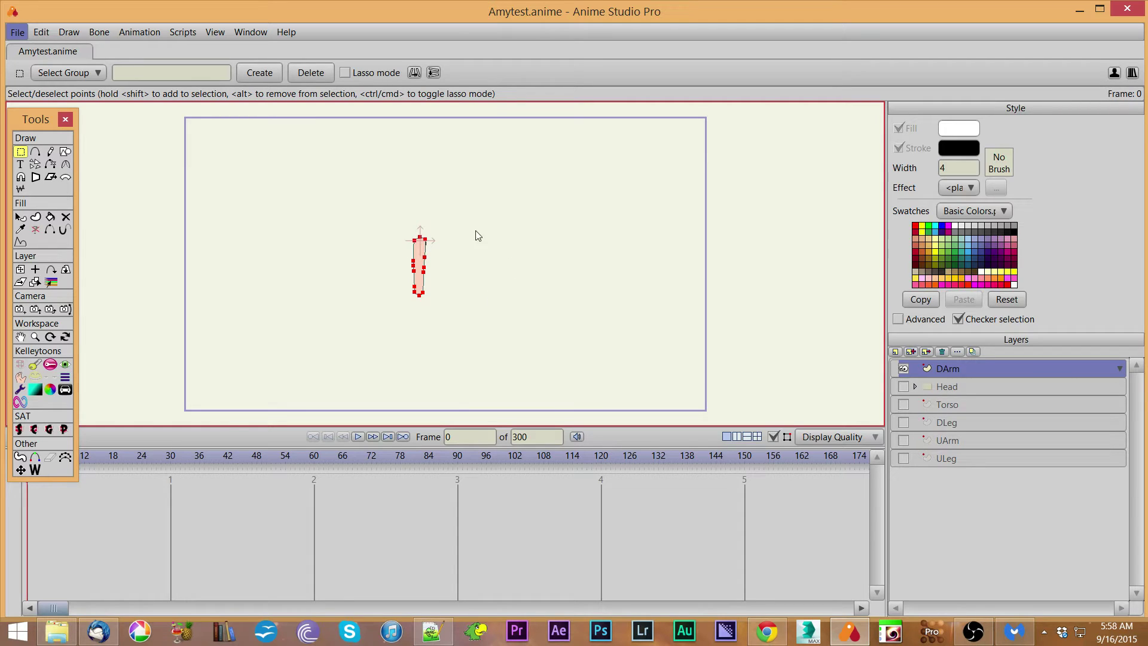
pyautogui.scroll(2, 492, 274)
pyautogui.scroll(2, 494, 276)
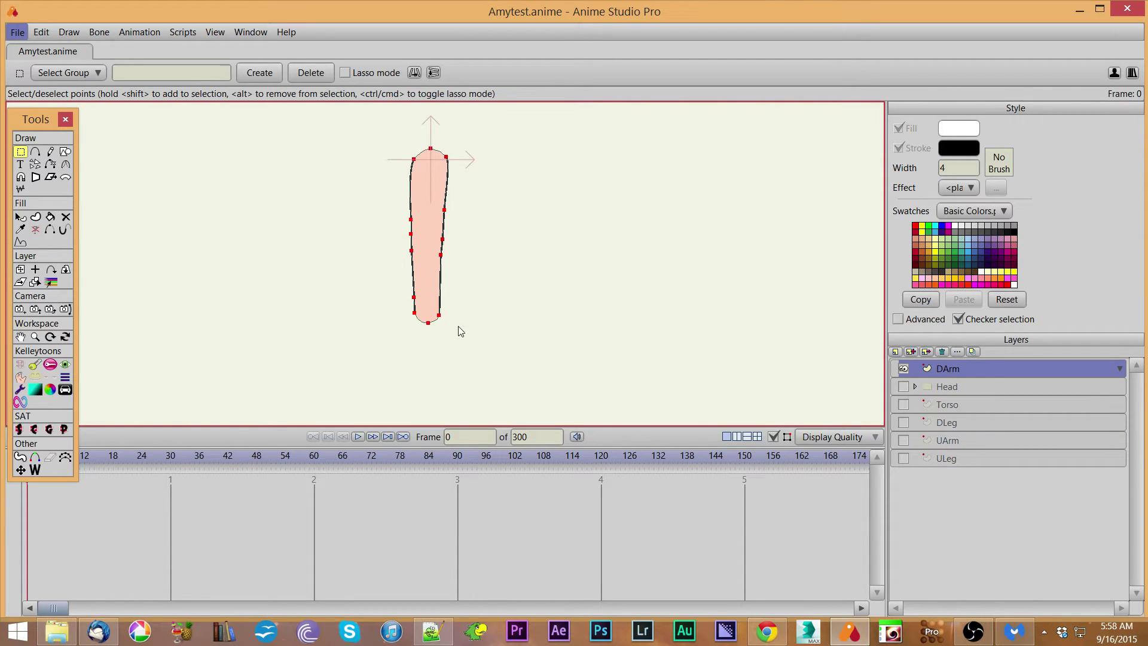
pyautogui.scroll(1, 544, 282)
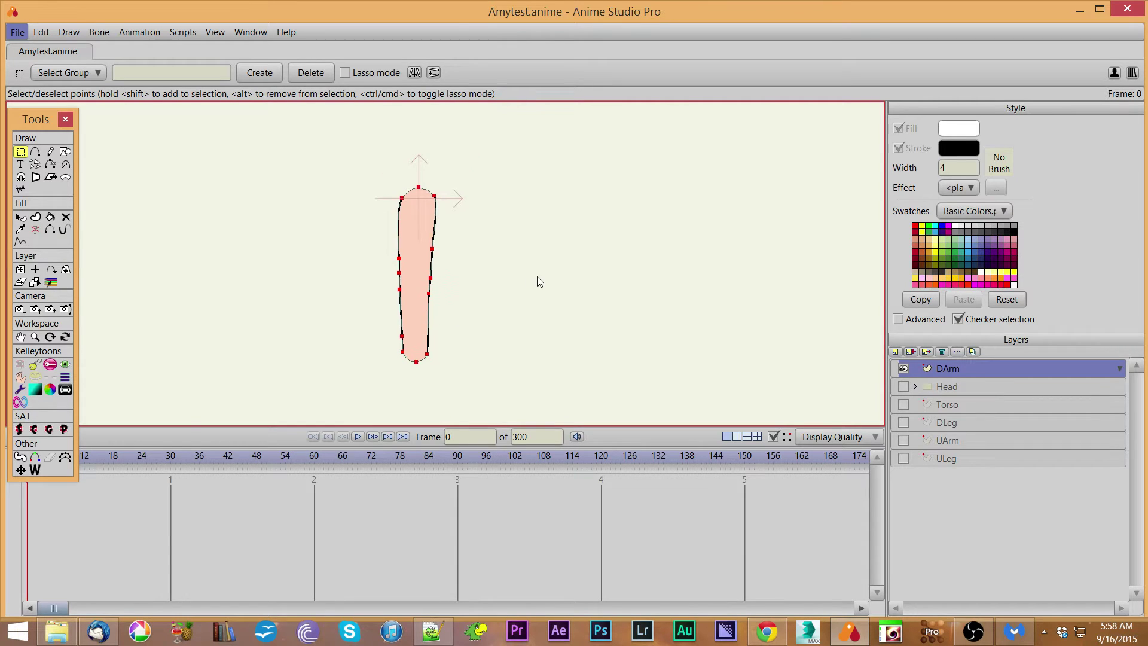
pyautogui.scroll(-2, 541, 280)
pyautogui.scroll(2, 526, 273)
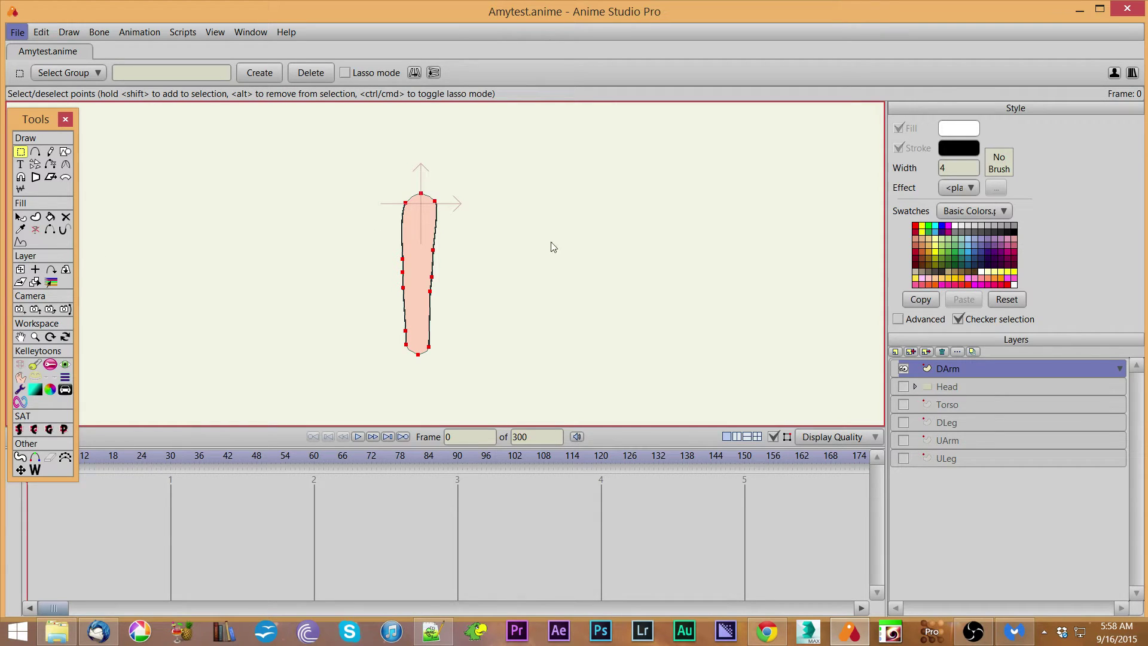
pyautogui.click(903, 405)
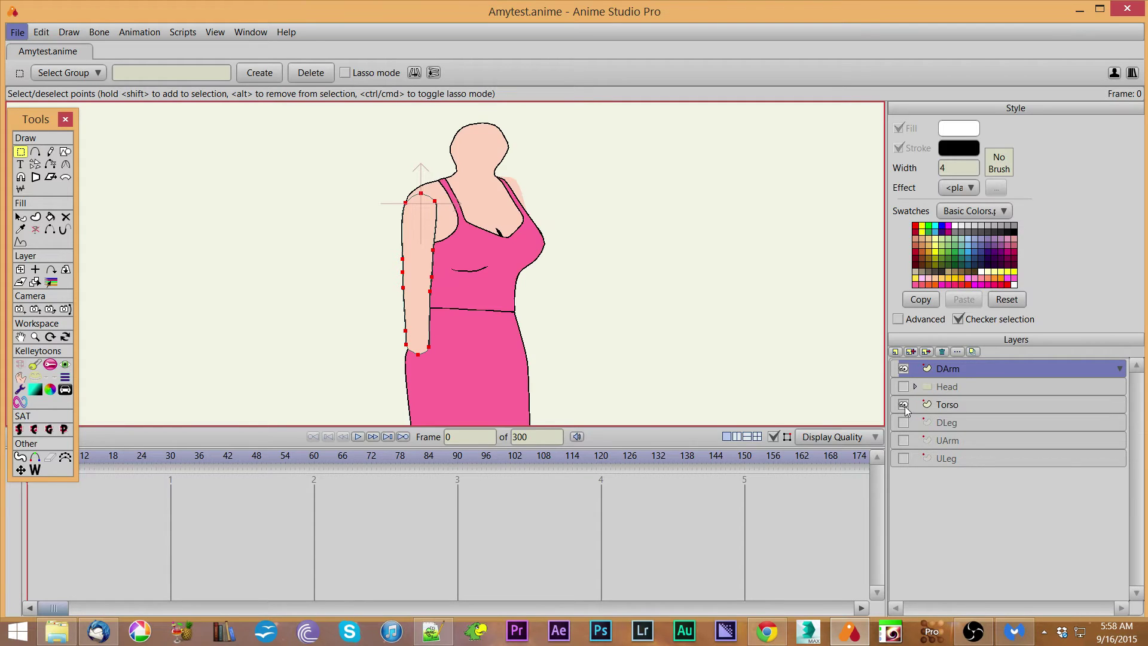
pyautogui.moveTo(729, 378)
pyautogui.mouseDown()
pyautogui.moveTo(727, 264)
pyautogui.moveTo(723, 333)
pyautogui.mouseUp()
pyautogui.scroll(-2, 723, 333)
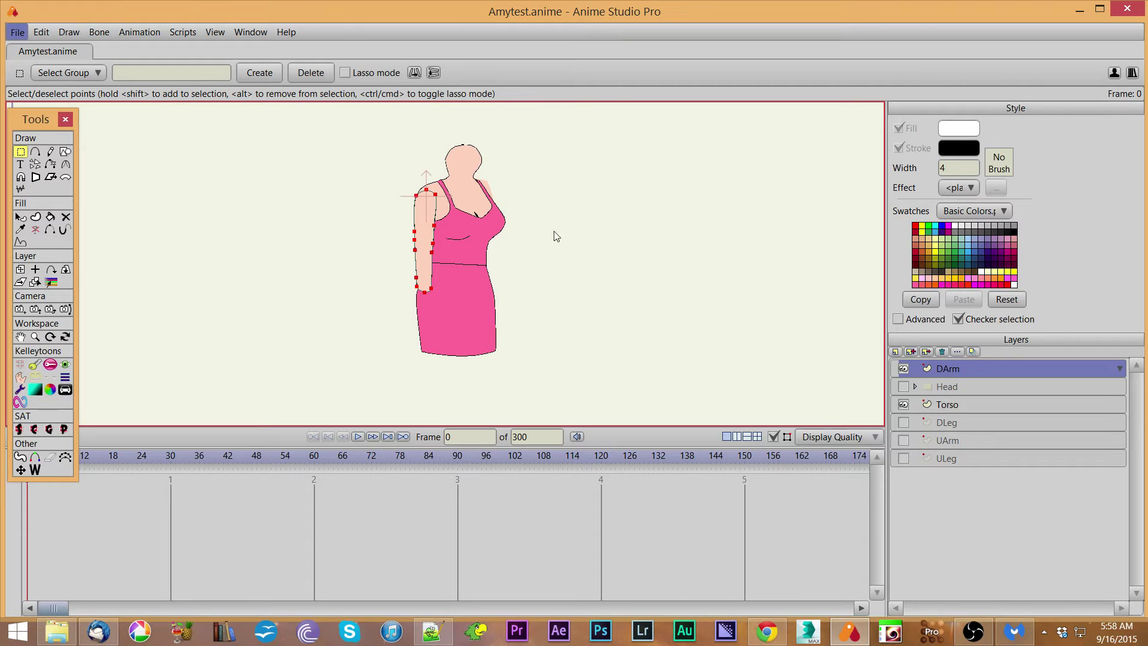
pyautogui.scroll(1, 639, 234)
pyautogui.scroll(4, 638, 234)
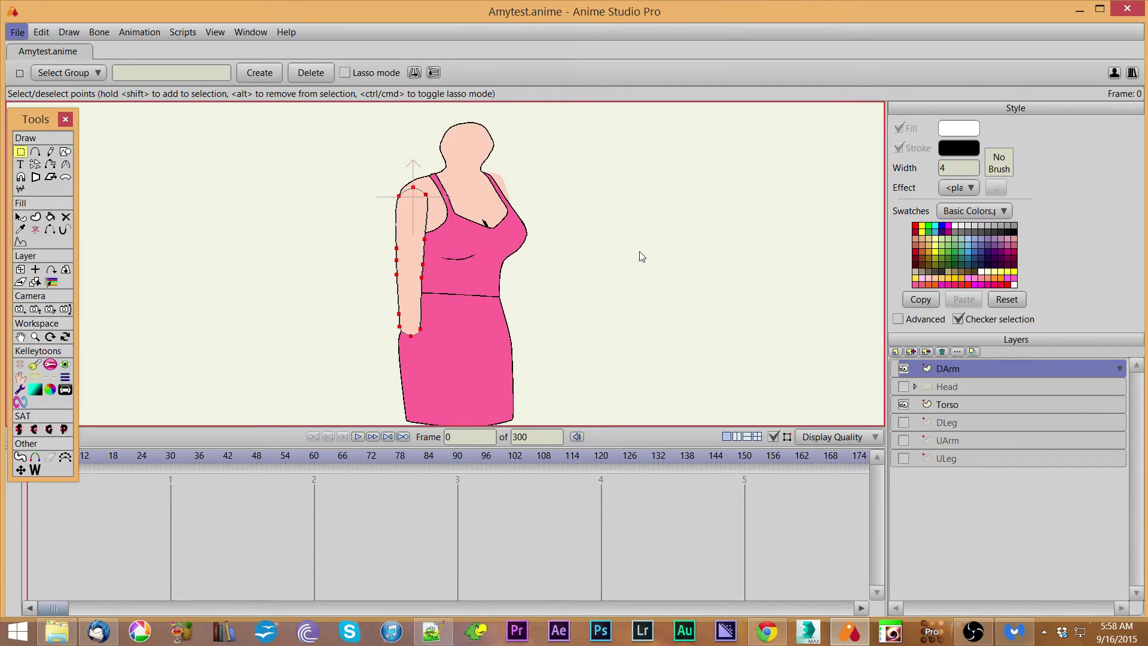
pyautogui.moveTo(674, 219); pyautogui.dragTo(674, 301)
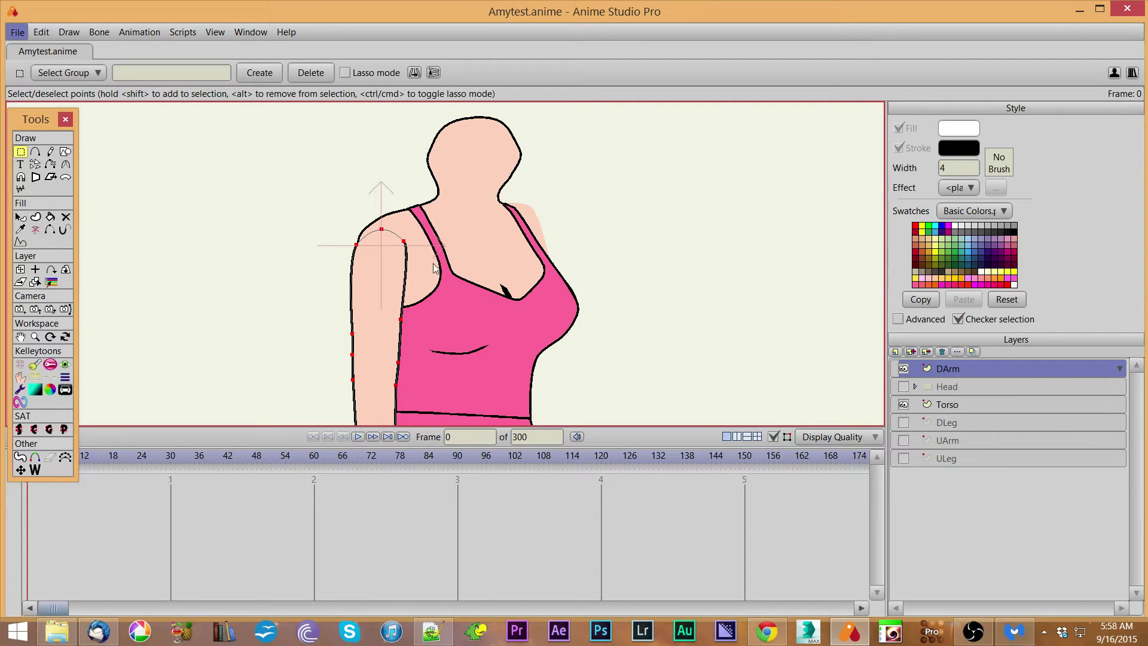
pyautogui.moveTo(694, 343); pyautogui.dragTo(696, 215)
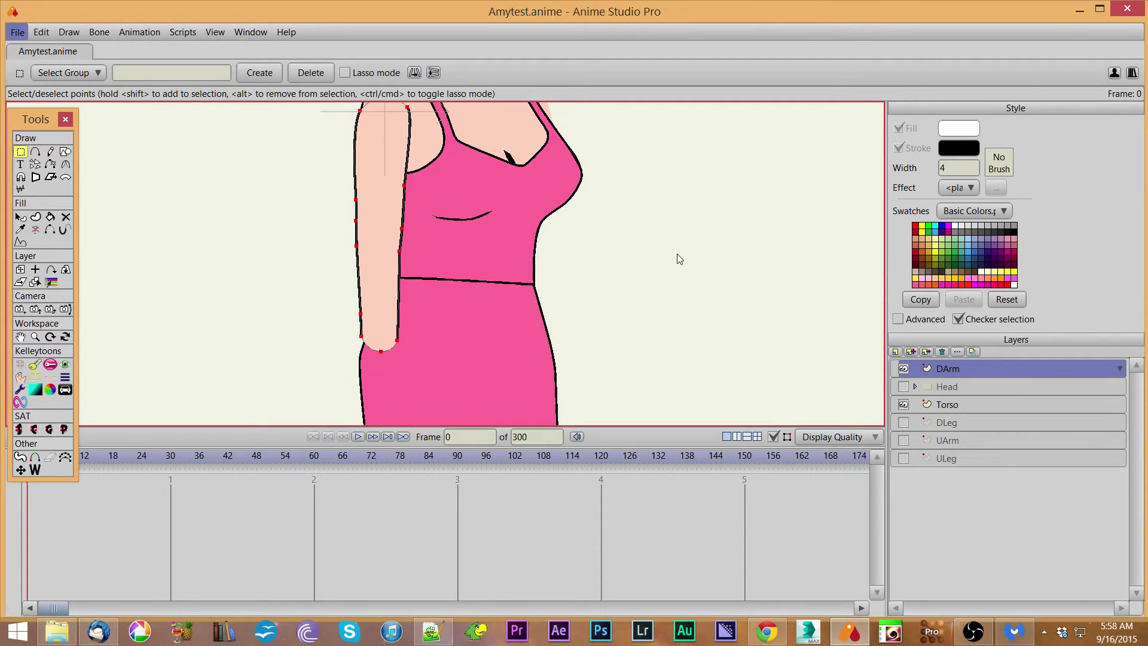
pyautogui.scroll(3, 679, 257)
pyautogui.scroll(-4, 679, 257)
pyautogui.scroll(-1, 676, 258)
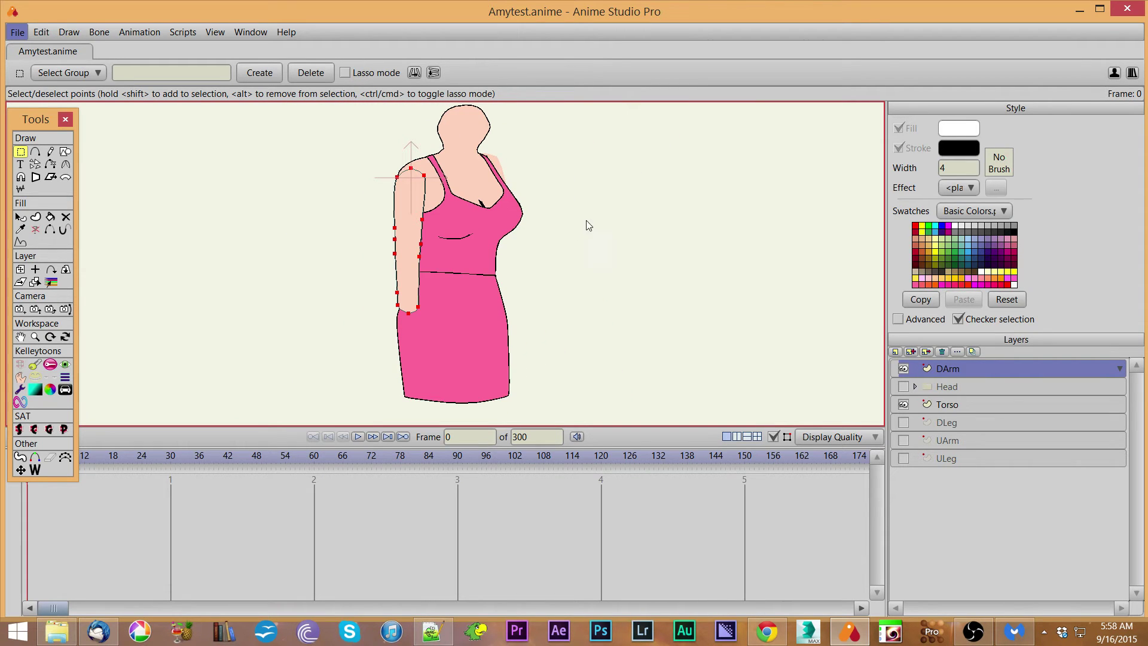
pyautogui.scroll(1, 577, 237)
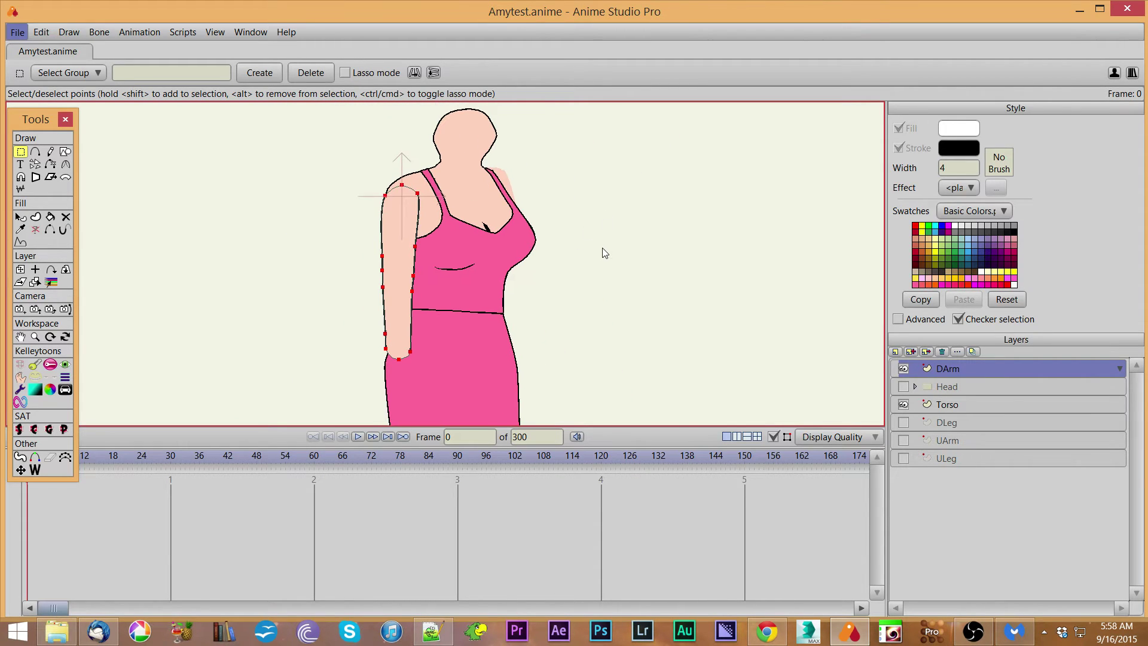
# Select the DLeg layer and make its leg visible again beneath the skirt
pyautogui.click(909, 421)
pyautogui.moveTo(707, 369); pyautogui.dragTo(731, 225)
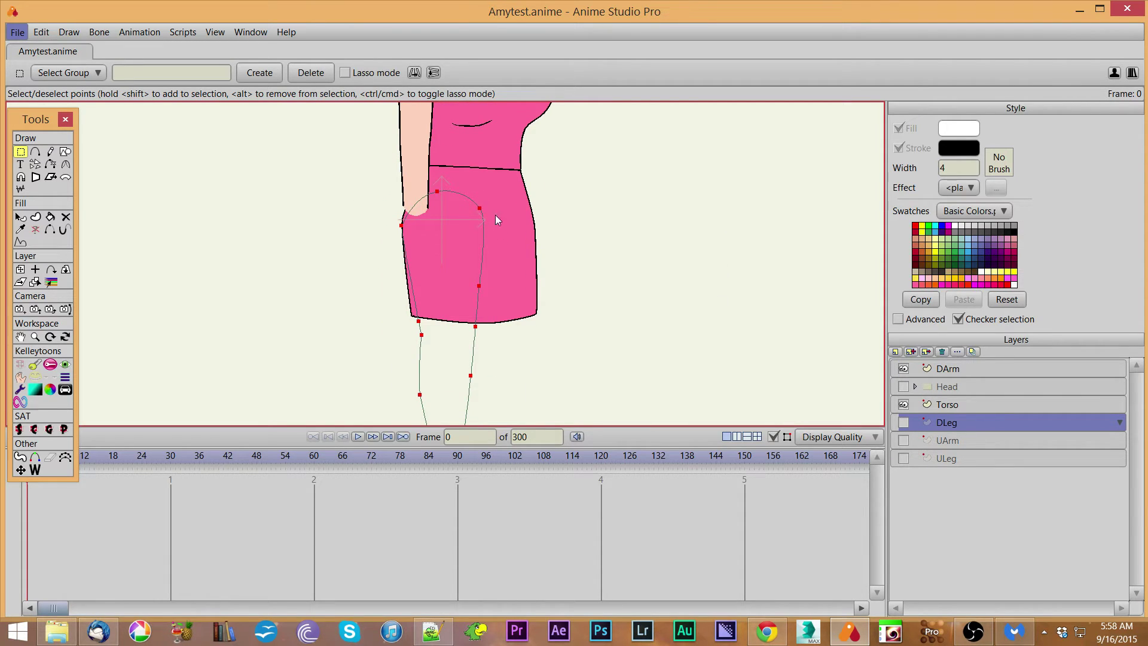
pyautogui.click(904, 422)
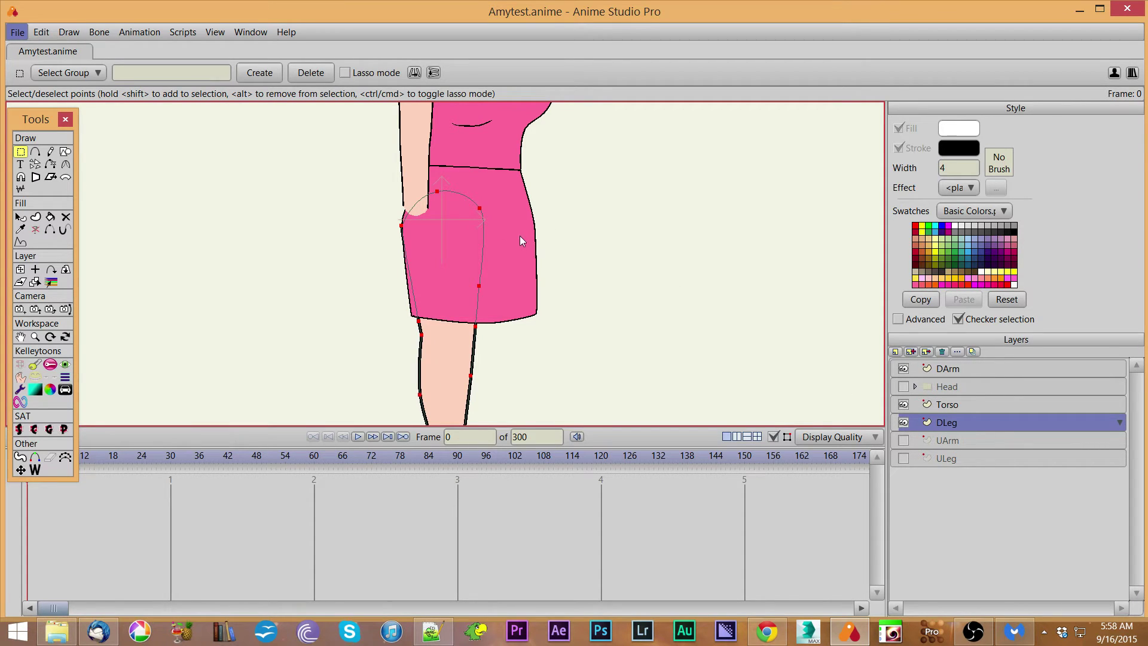
pyautogui.moveTo(631, 207); pyautogui.dragTo(610, 269)
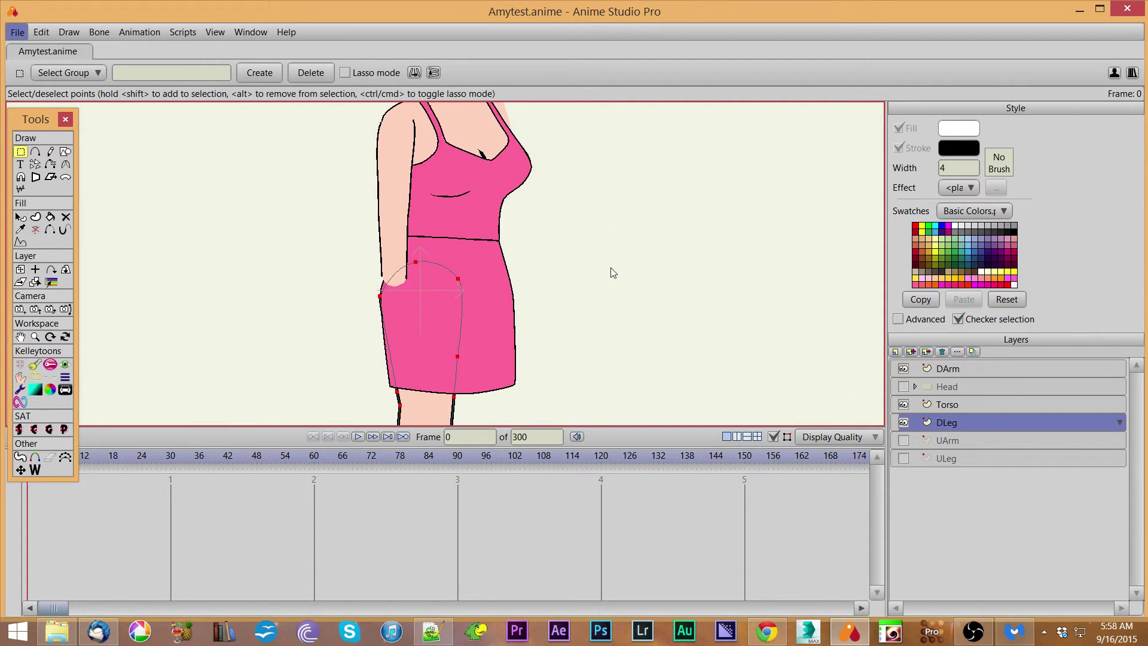
# Select the Torso layer and inspect the pink skirt and leg up close
pyautogui.click(974, 408)
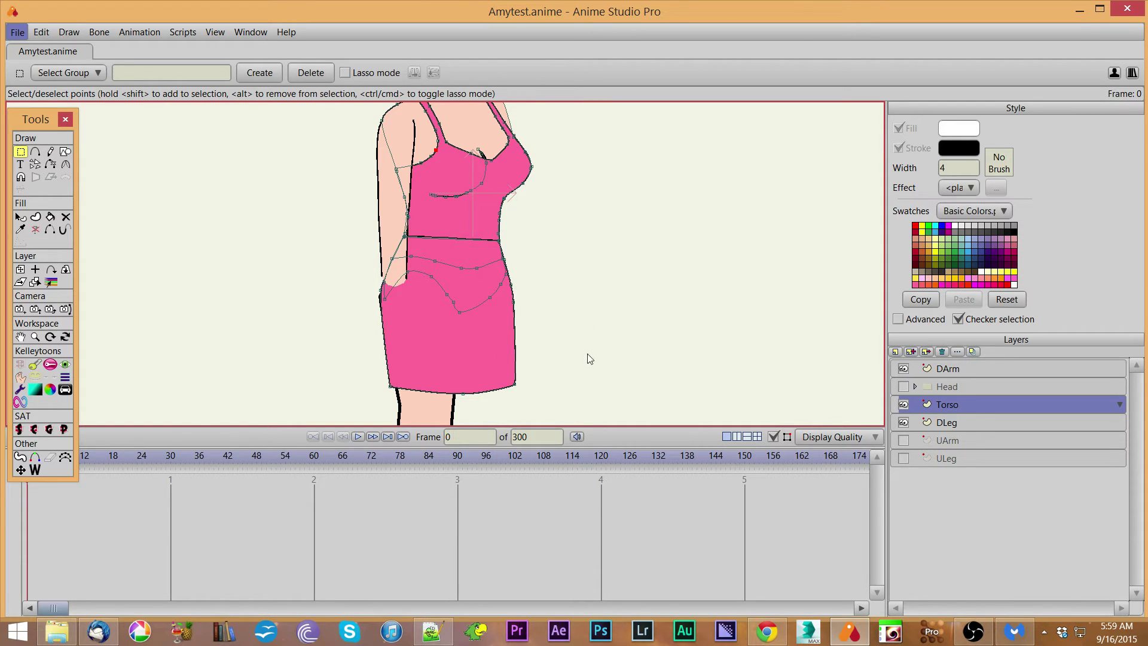
pyautogui.moveTo(589, 356); pyautogui.dragTo(601, 285)
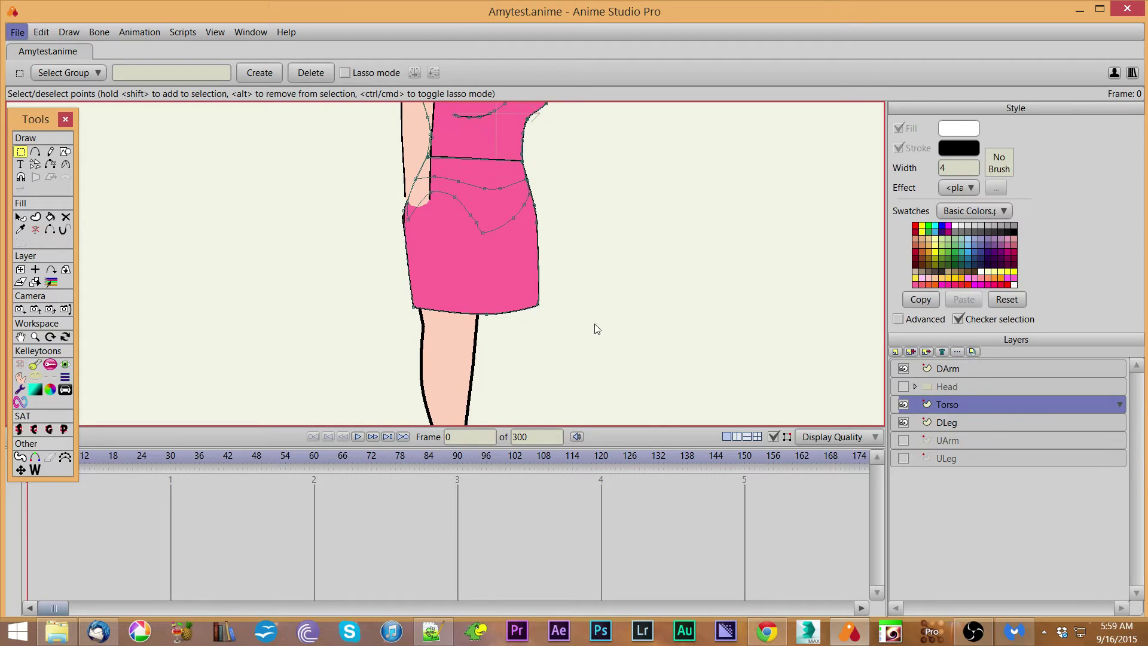
pyautogui.moveTo(600, 328); pyautogui.dragTo(607, 258)
pyautogui.scroll(2, 606, 258)
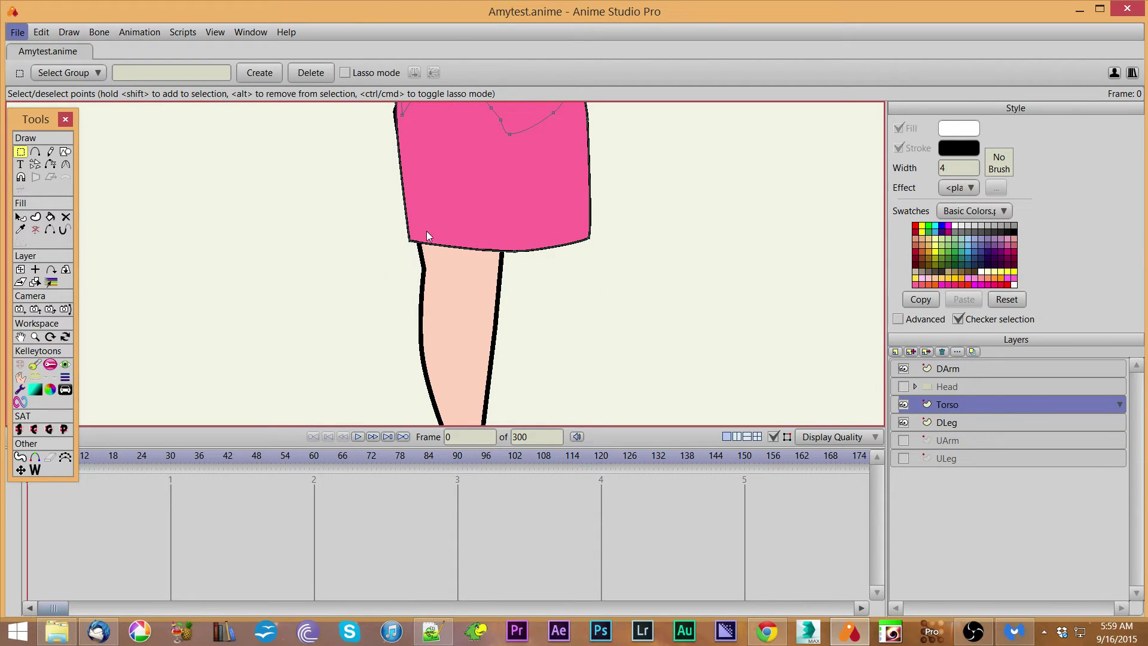
pyautogui.scroll(3, 372, 323)
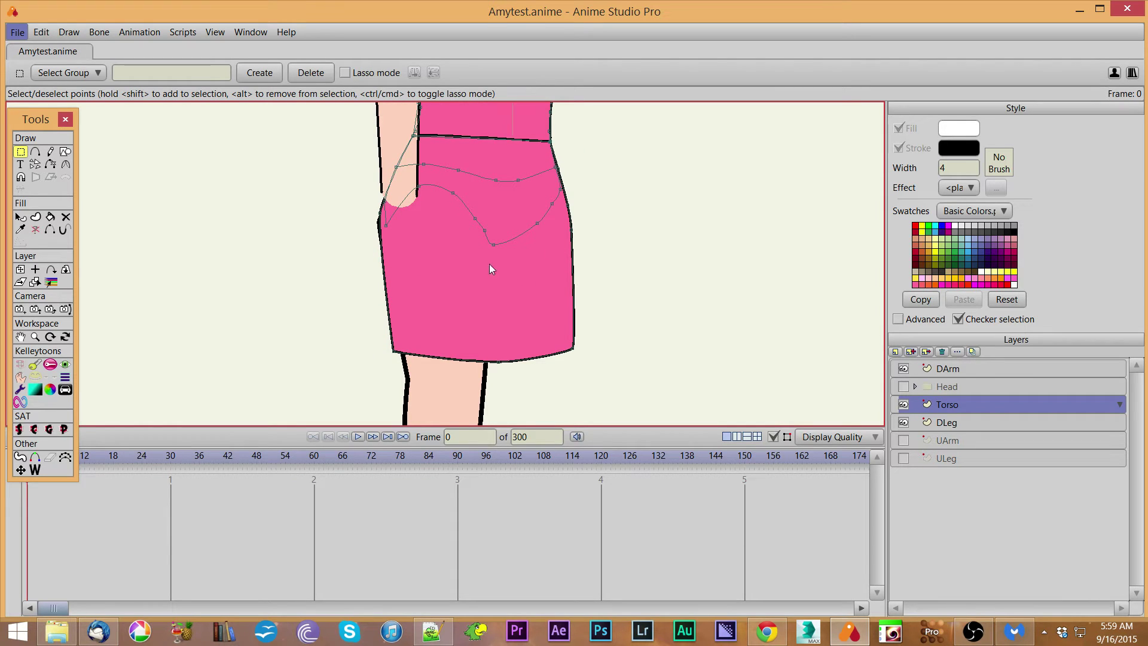
pyautogui.scroll(-3, 649, 346)
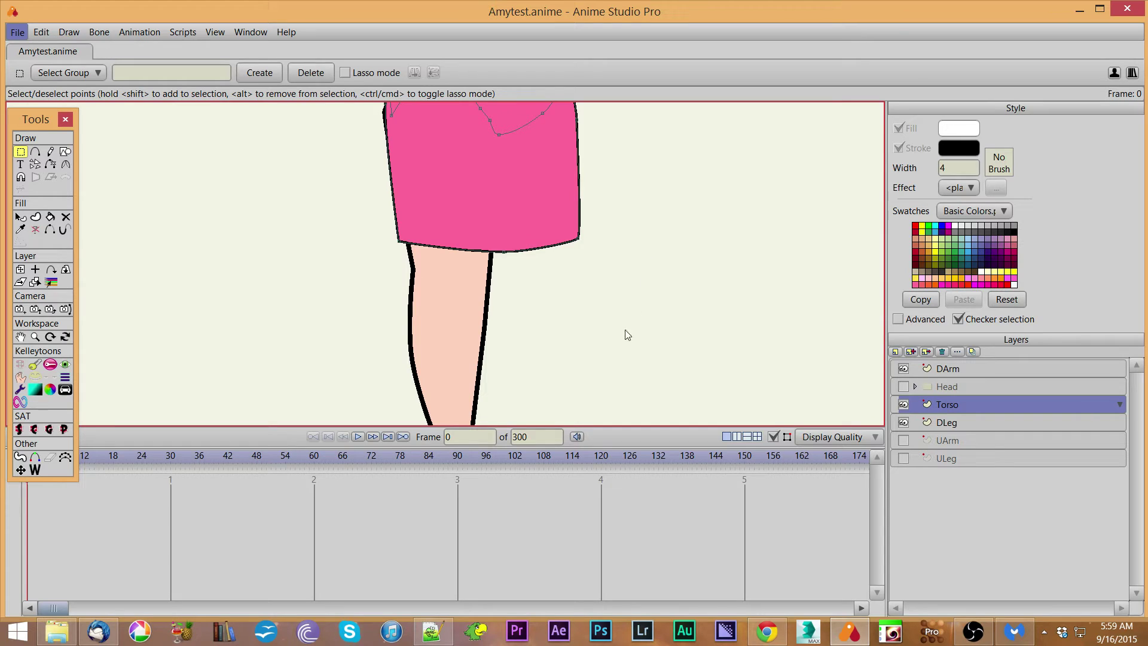
pyautogui.scroll(-3, 619, 353)
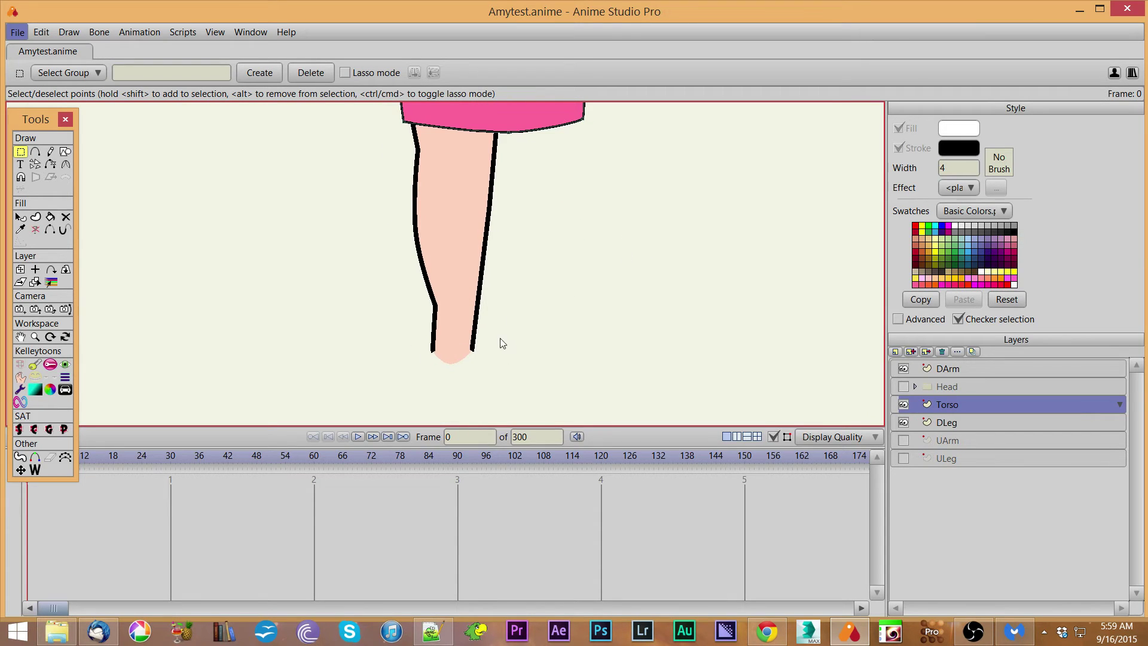
pyautogui.scroll(4, 684, 215)
pyautogui.scroll(-3, 662, 317)
pyautogui.scroll(1, 662, 317)
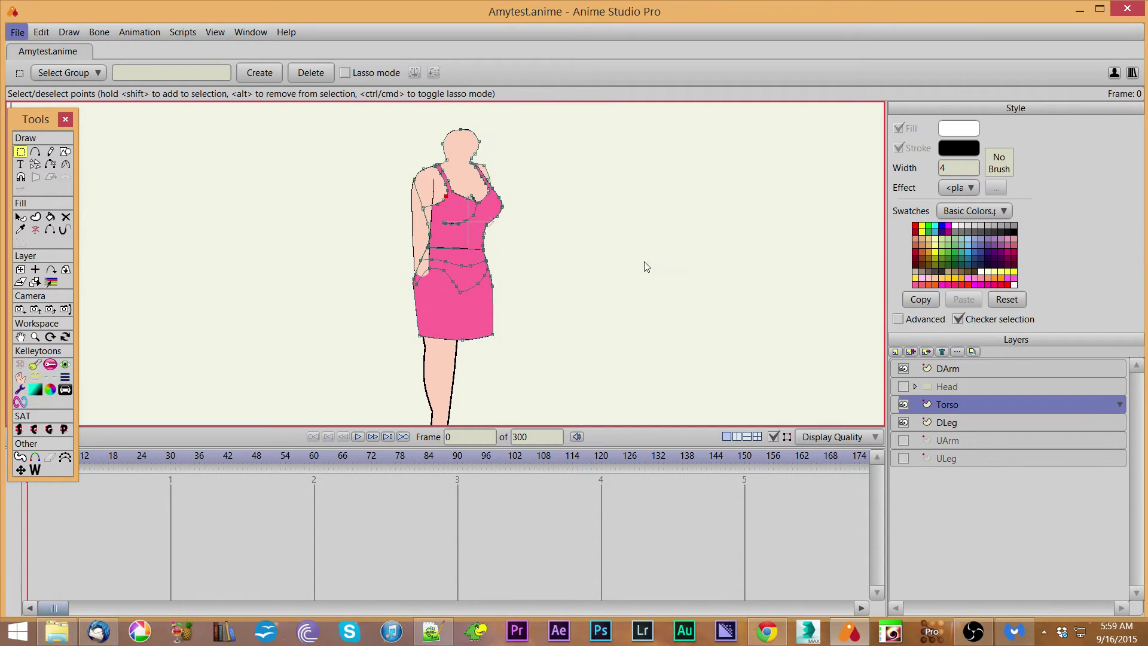
pyautogui.scroll(1, 616, 318)
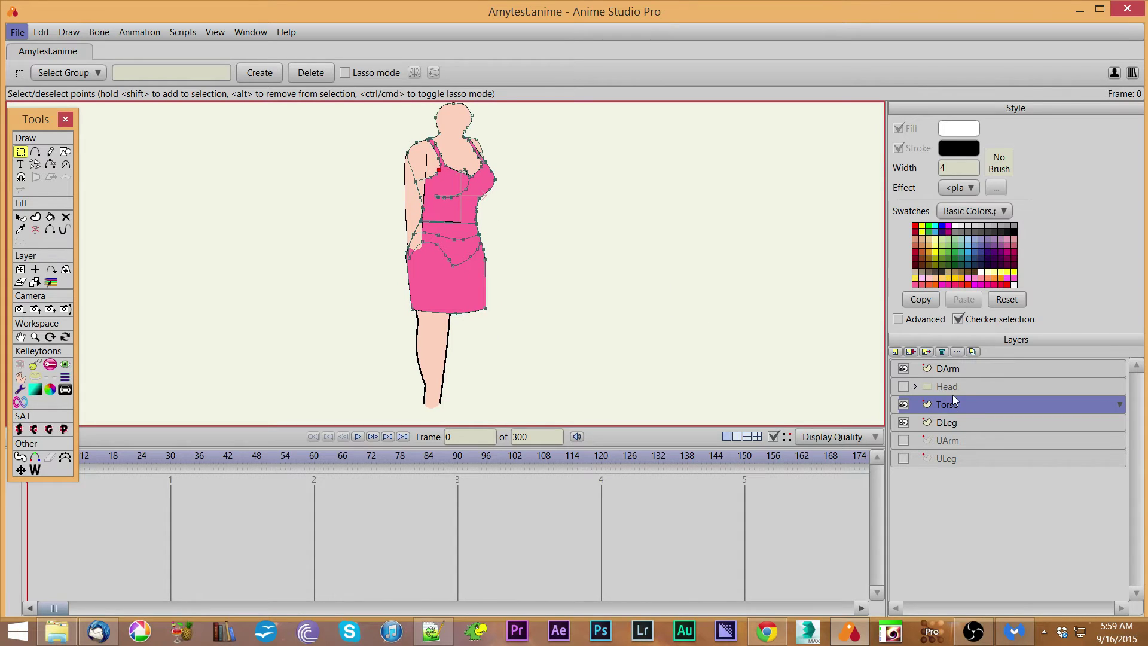
# Turn on the UArm arm and ULeg leg layers, recentring the figure in view
pyautogui.click(901, 440)
pyautogui.scroll(2, 645, 268)
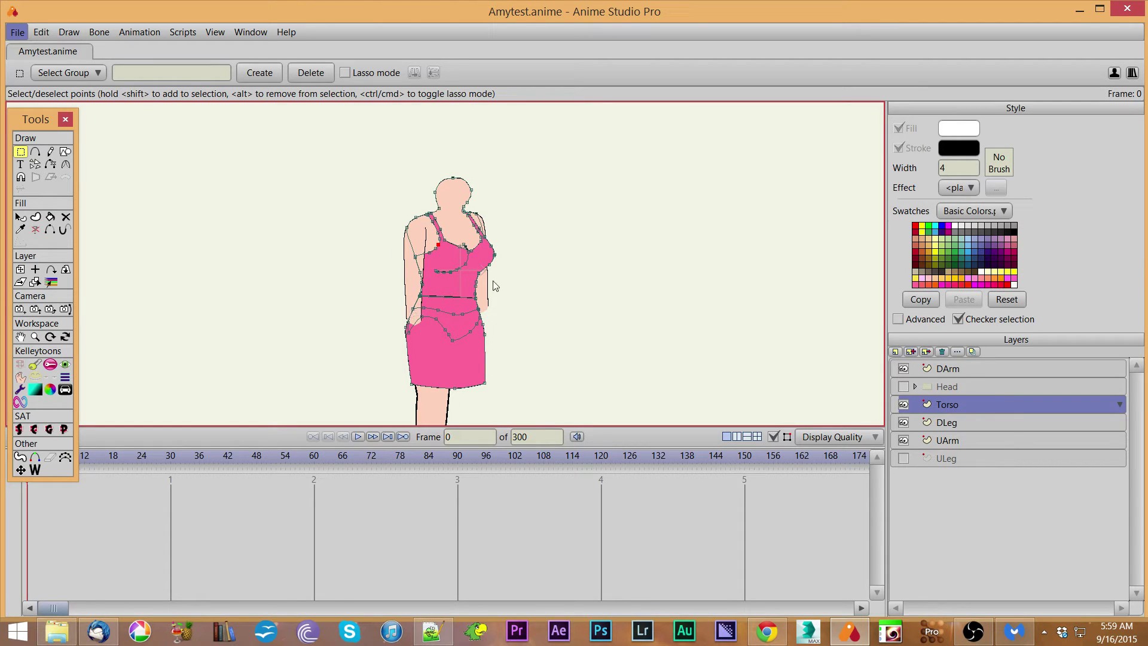
pyautogui.moveTo(640, 320); pyautogui.dragTo(601, 288)
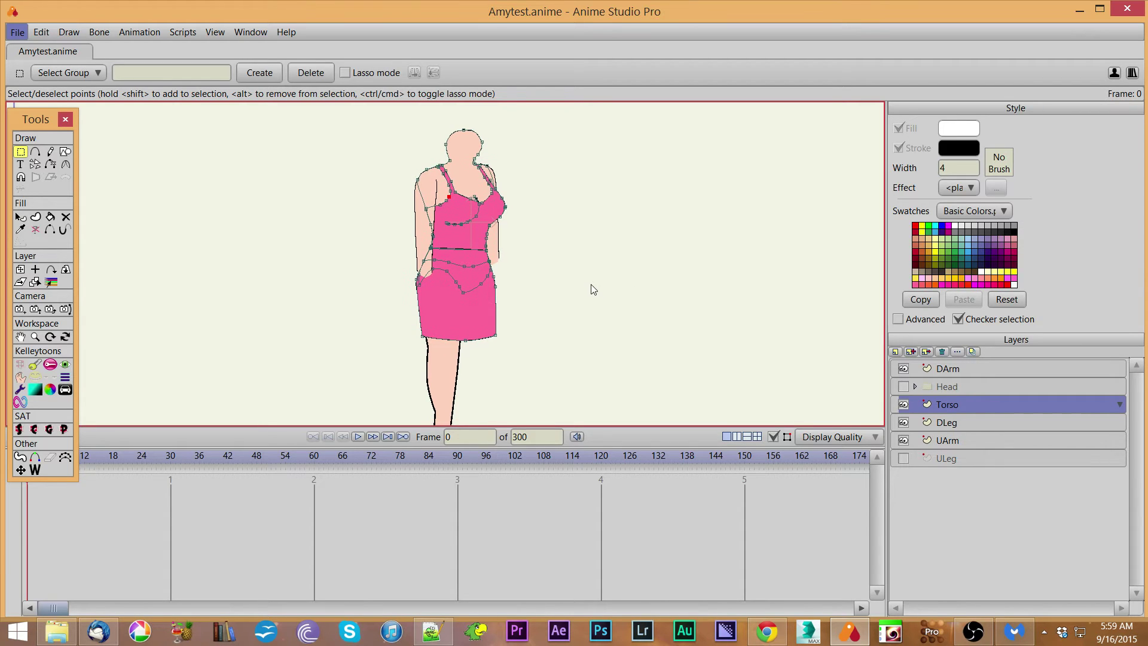
pyautogui.scroll(-1, 591, 285)
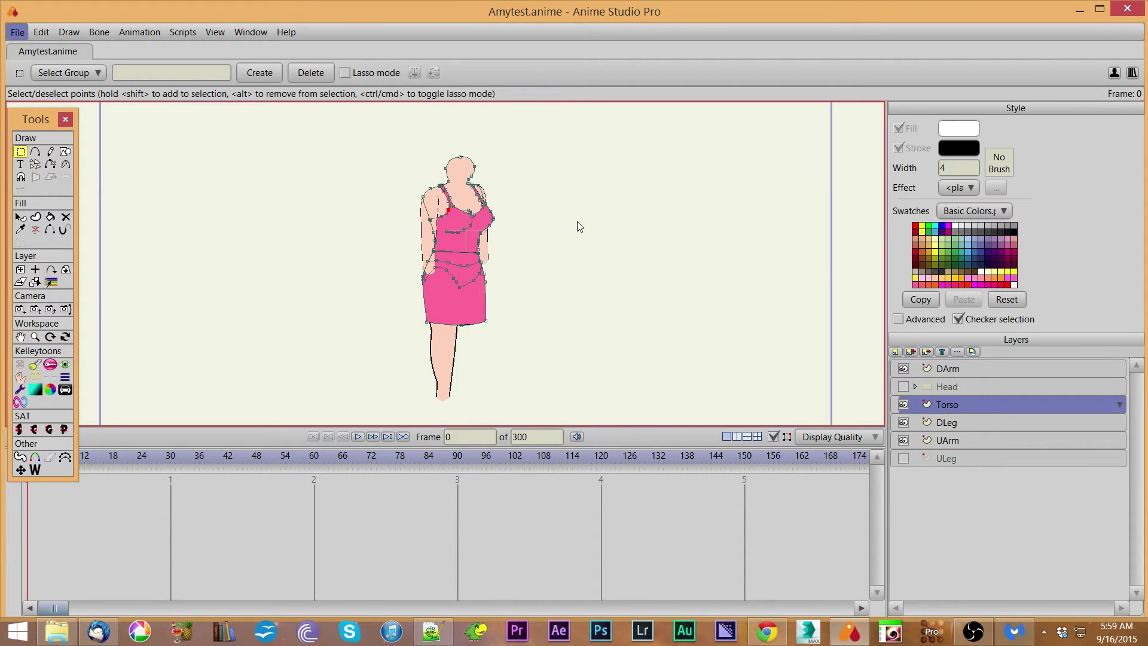
pyautogui.scroll(1, 576, 222)
pyautogui.scroll(-1, 567, 268)
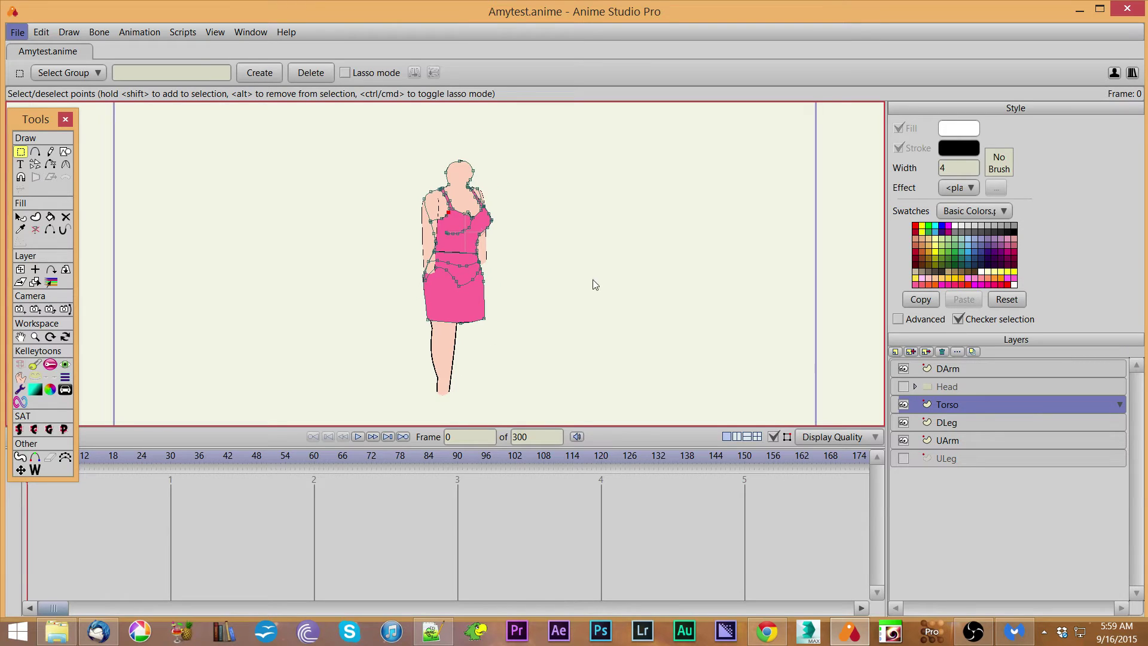
pyautogui.click(903, 458)
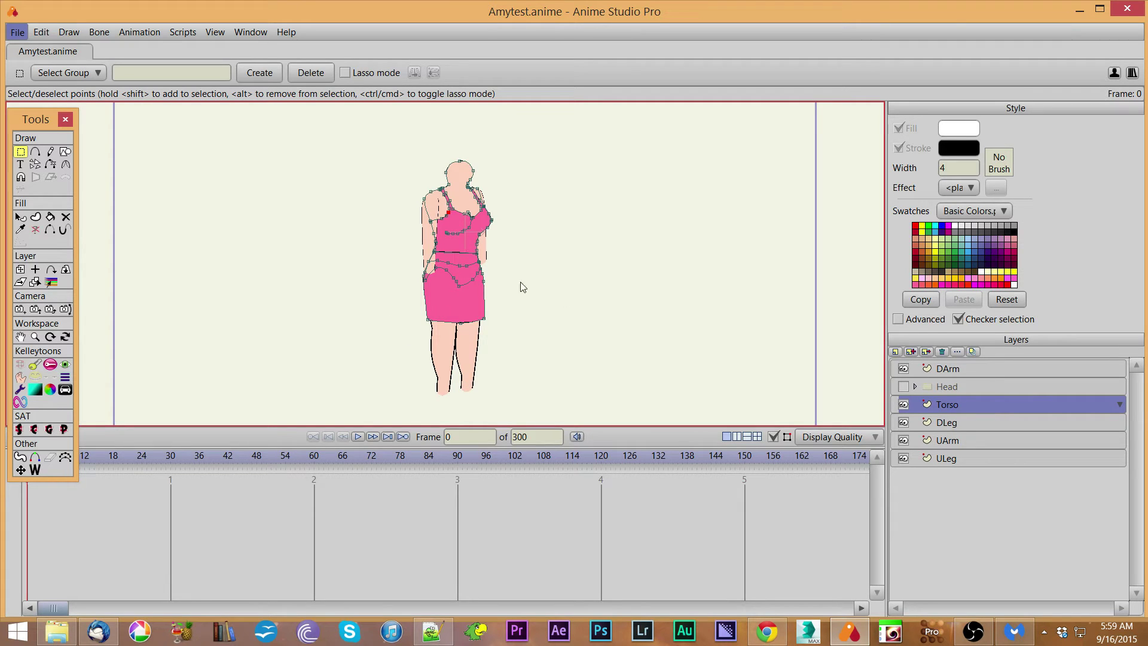
# Hide the Torso dress, keep DLeg showing, and zoom onto the two bare legs
pyautogui.click(904, 423)
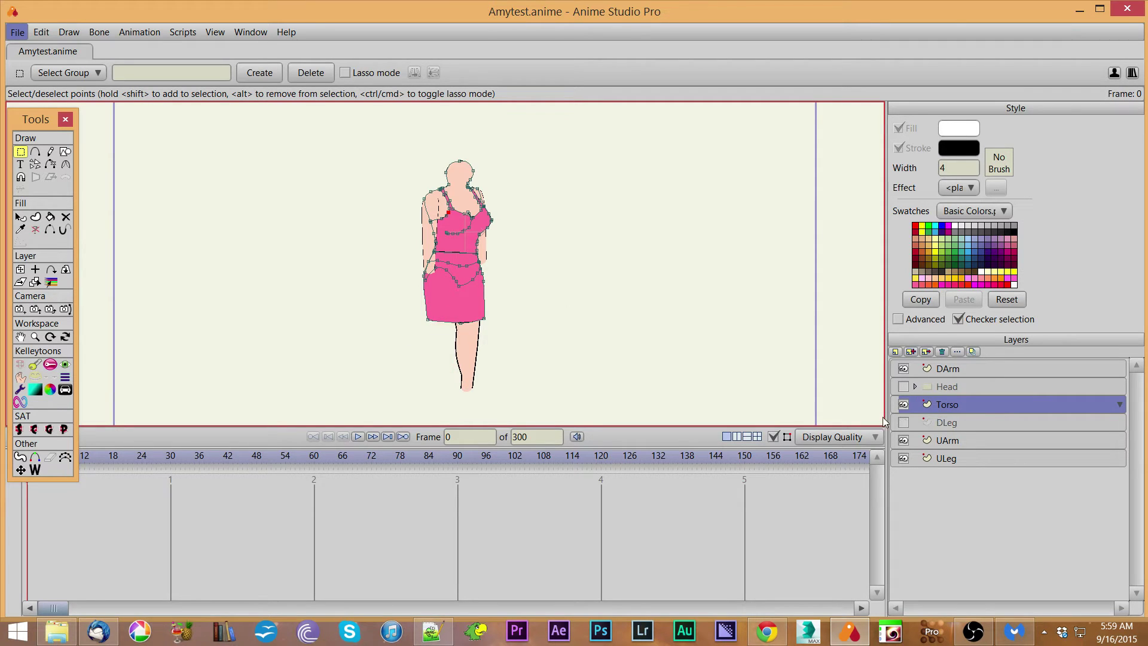
pyautogui.click(904, 405)
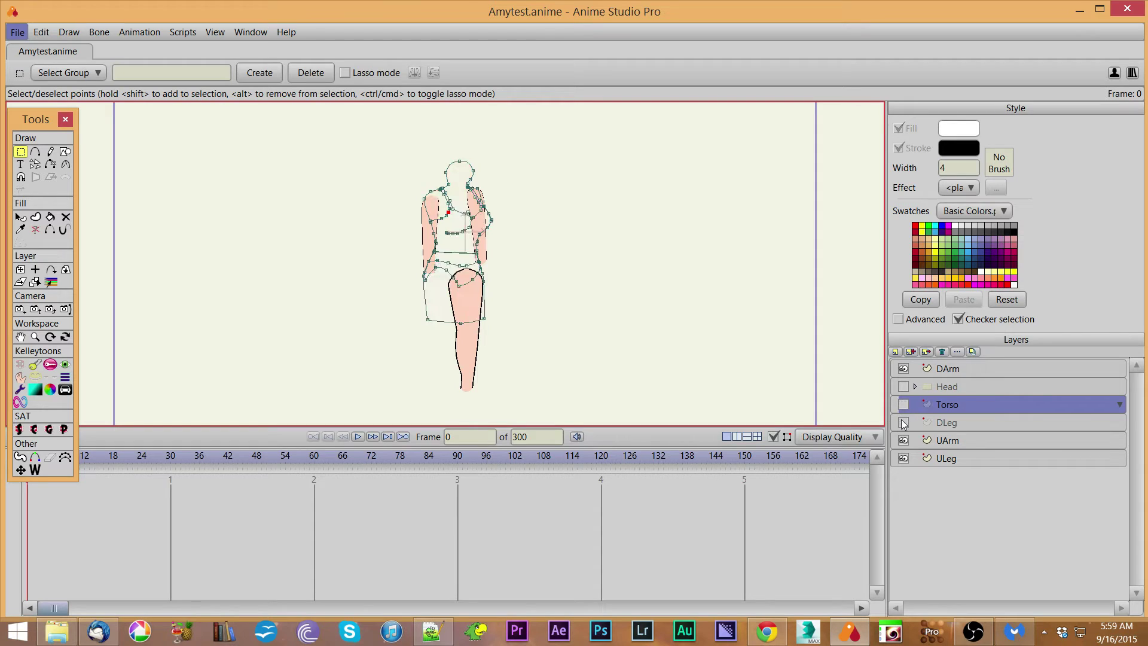
pyautogui.click(904, 422)
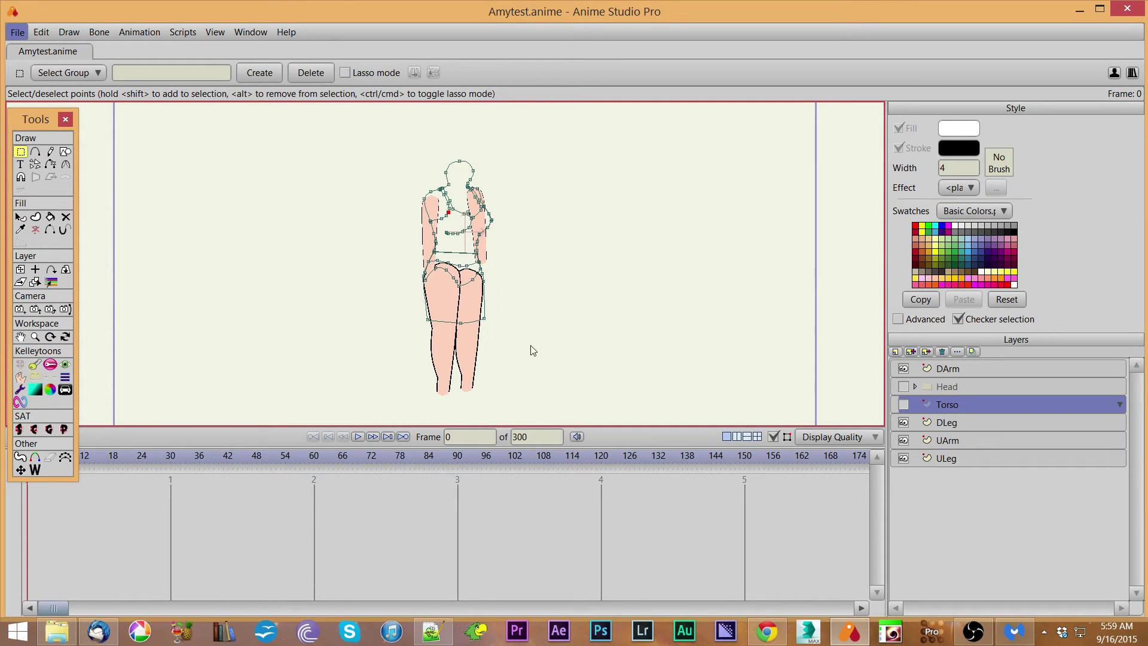
pyautogui.scroll(-1, 539, 293)
pyautogui.scroll(2, 540, 285)
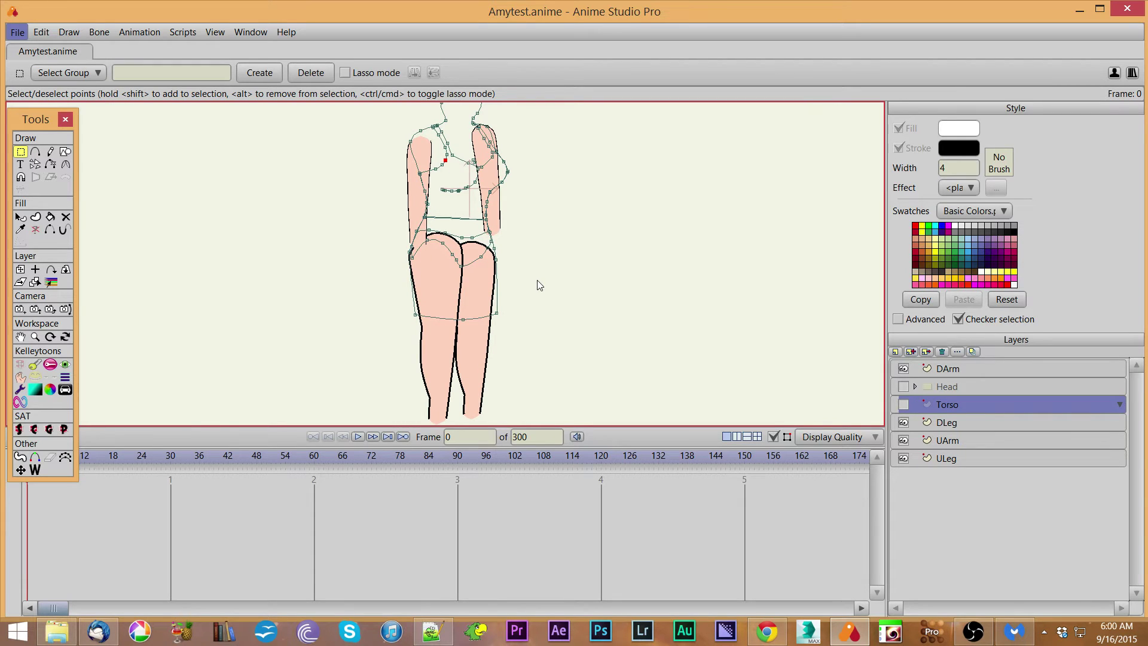
pyautogui.scroll(-2, 541, 287)
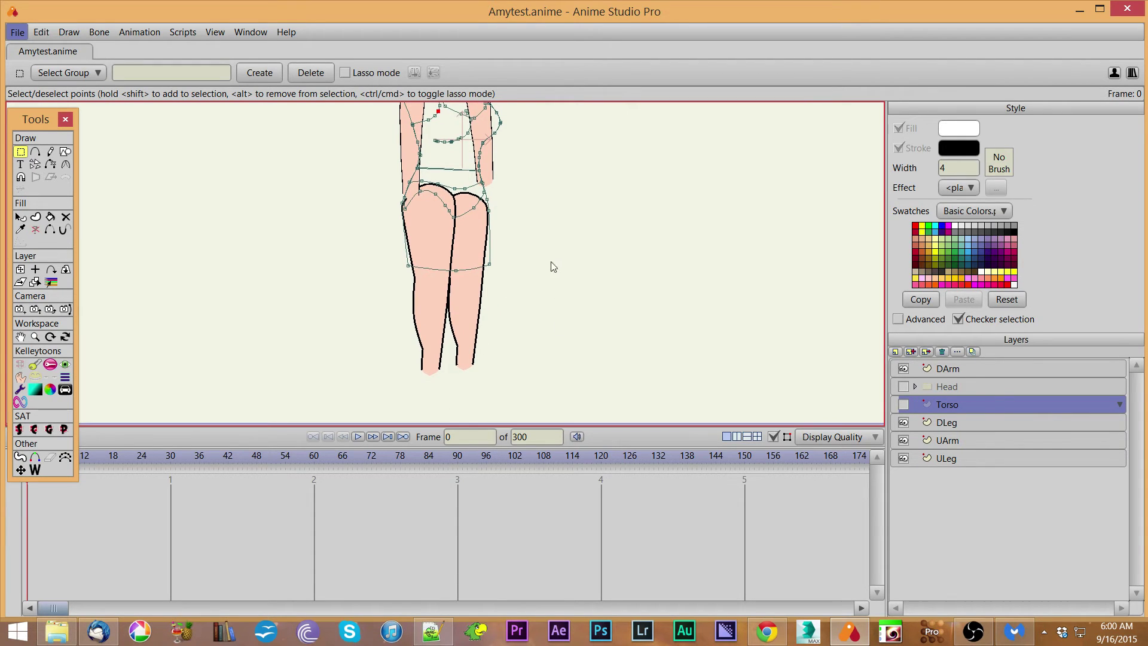
# Select the DLeg layer and switch from Transform Points to the Transform Layer tool
pyautogui.click(986, 423)
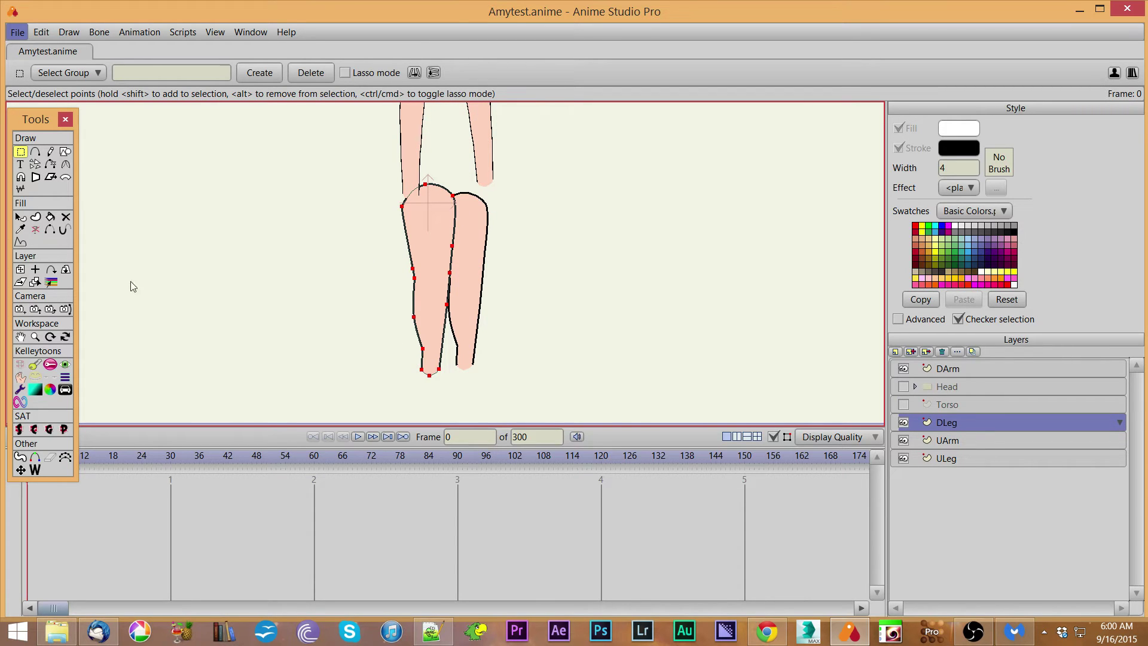
pyautogui.click(20, 470)
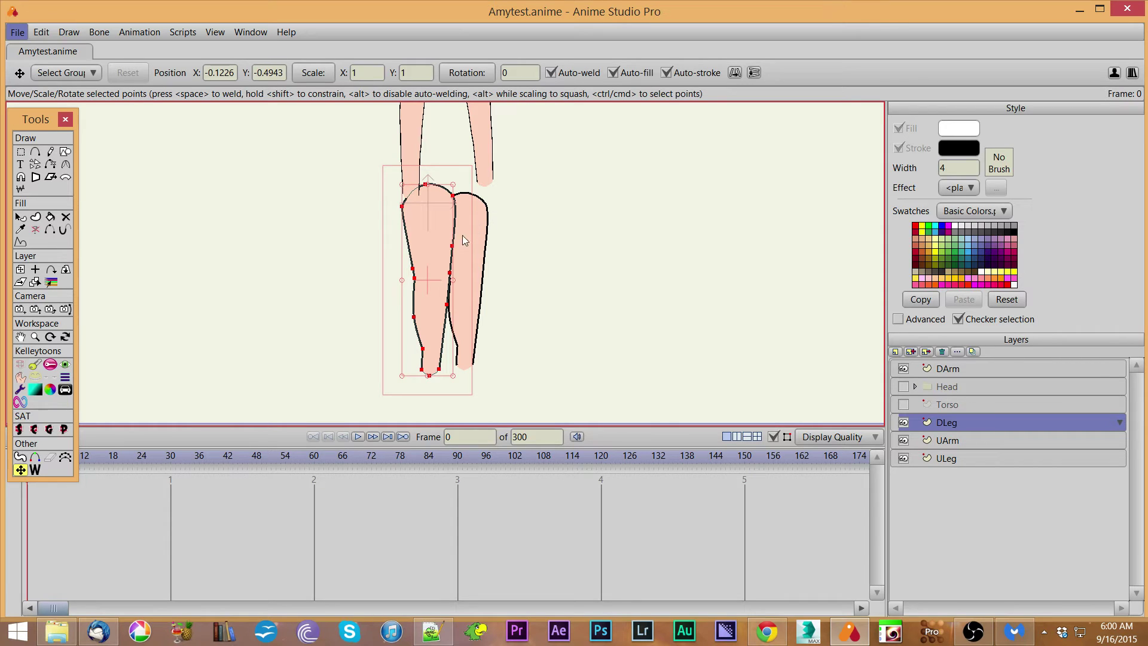
pyautogui.click(20, 269)
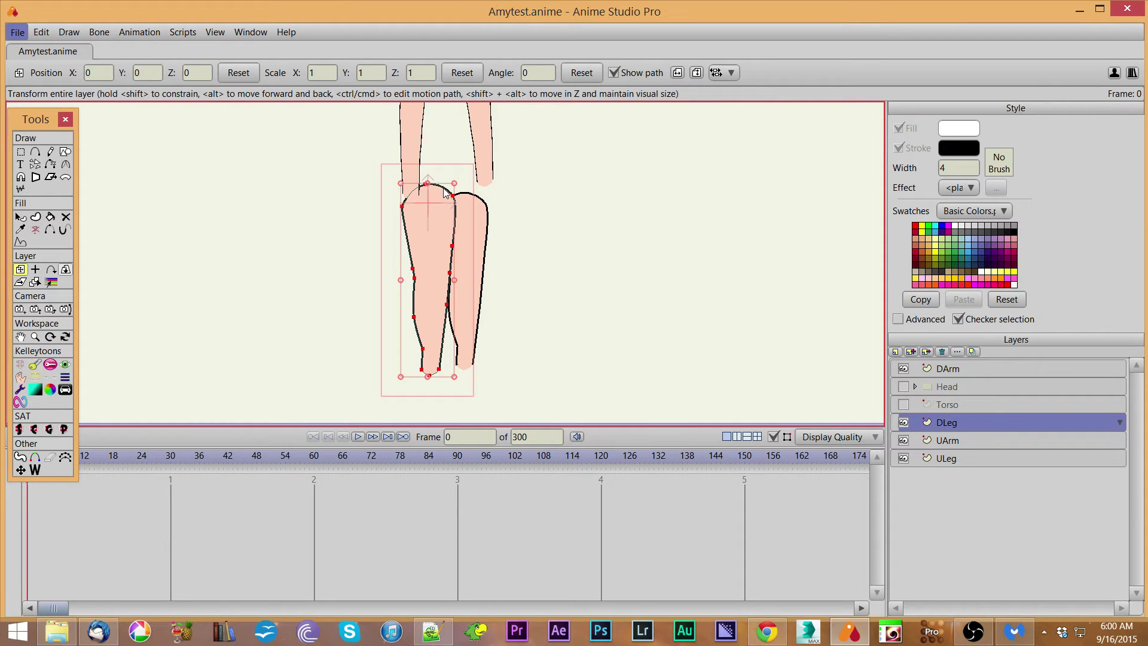
# Show the Torso and Head layers and frame the whole dressed character
pyautogui.click(903, 405)
pyautogui.click(903, 387)
pyautogui.scroll(2, 688, 277)
pyautogui.scroll(-3, 693, 288)
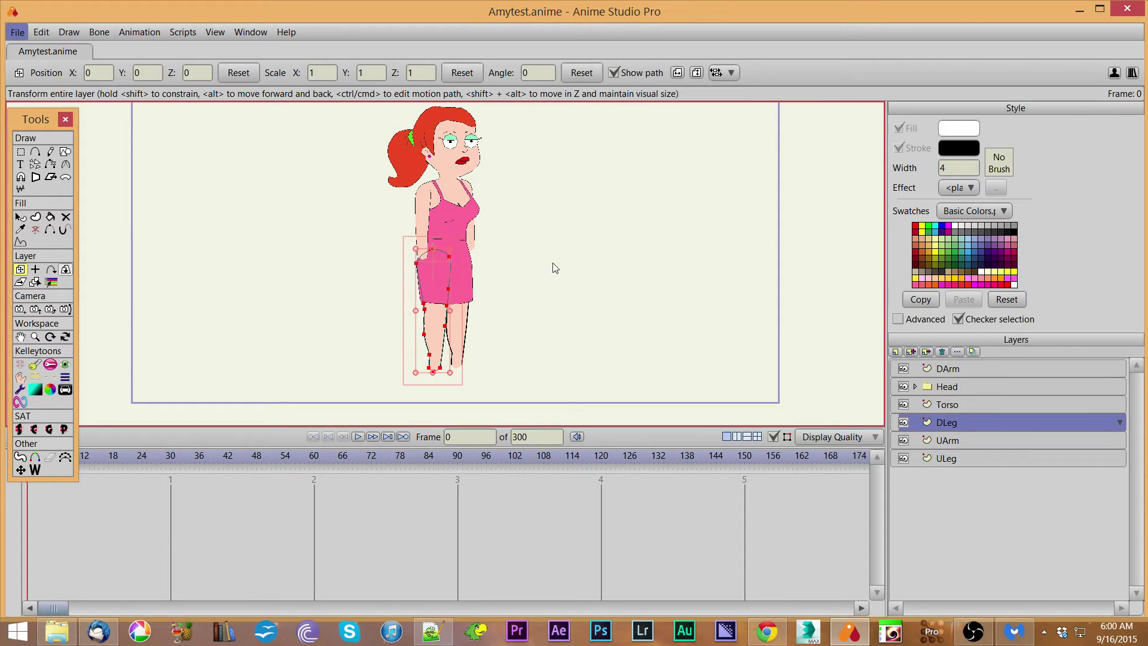
pyautogui.moveTo(586, 242); pyautogui.dragTo(586, 265)
pyautogui.scroll(3, 584, 262)
pyautogui.scroll(-4, 584, 256)
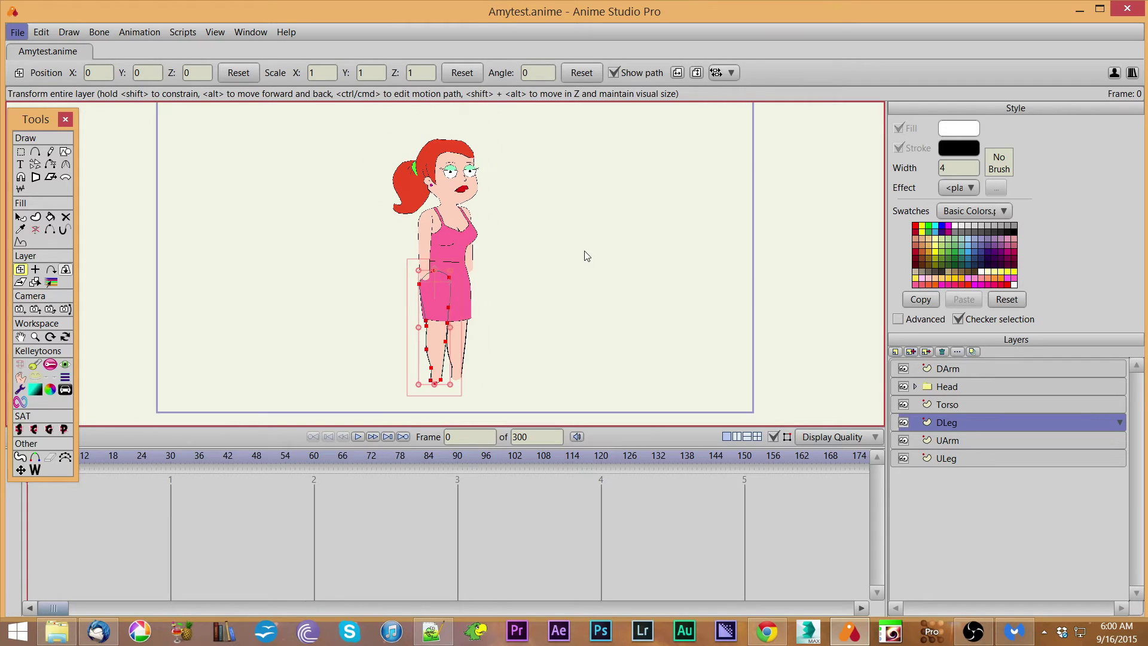
# Hide the Torso, DLeg, UArm and ULeg layers
pyautogui.click(904, 404)
pyautogui.click(904, 422)
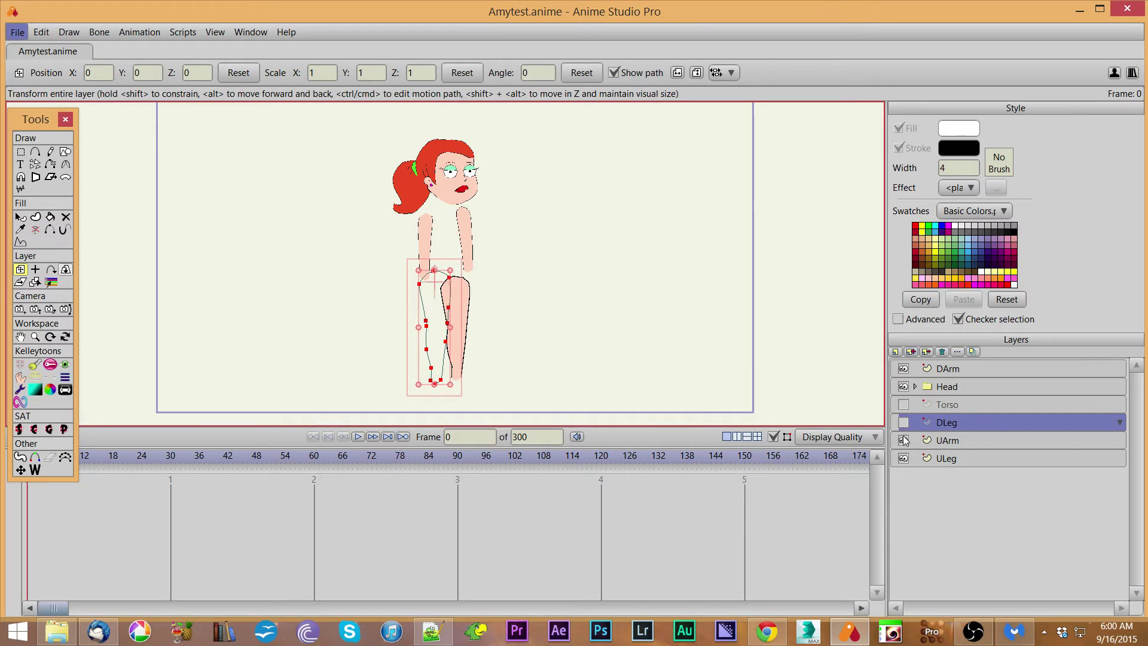
pyautogui.click(904, 440)
pyautogui.click(904, 458)
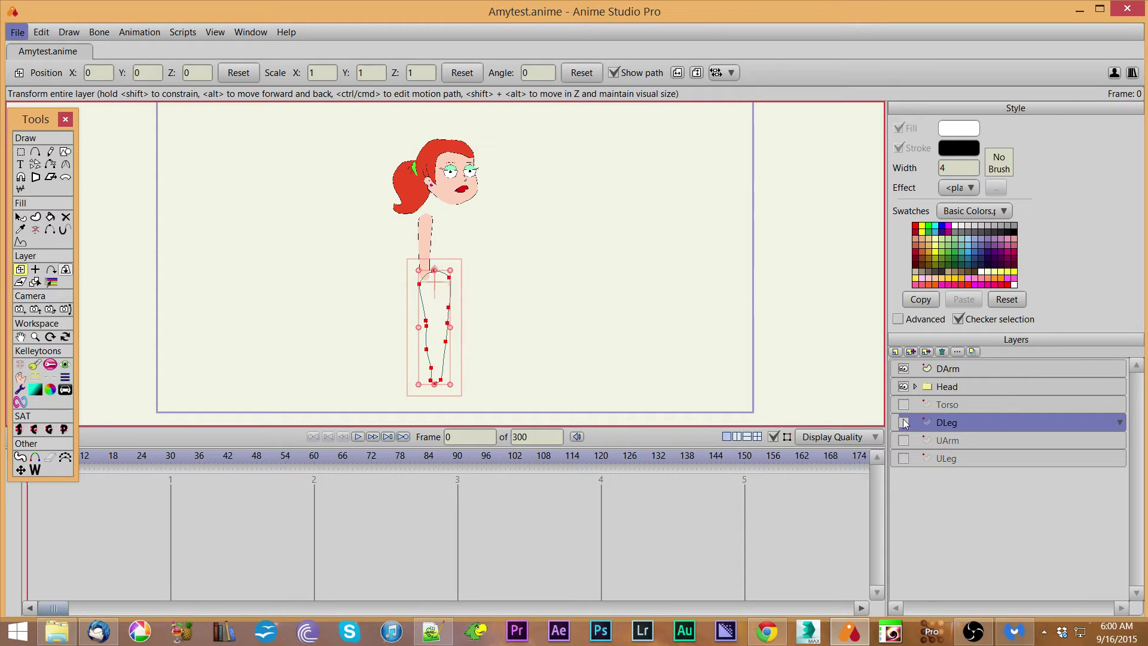
# Hide the DArm arm, select and zoom in on the Head, and expand its sub-layers
pyautogui.click(903, 368)
pyautogui.click(965, 388)
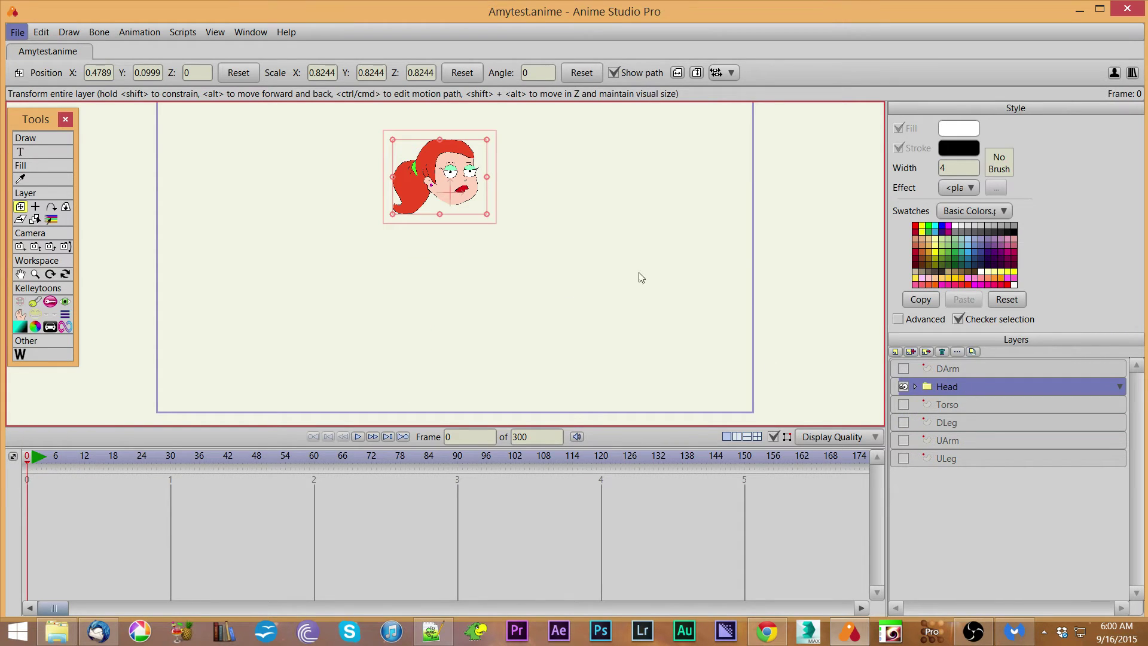
pyautogui.scroll(2, 636, 279)
pyautogui.scroll(4, 636, 290)
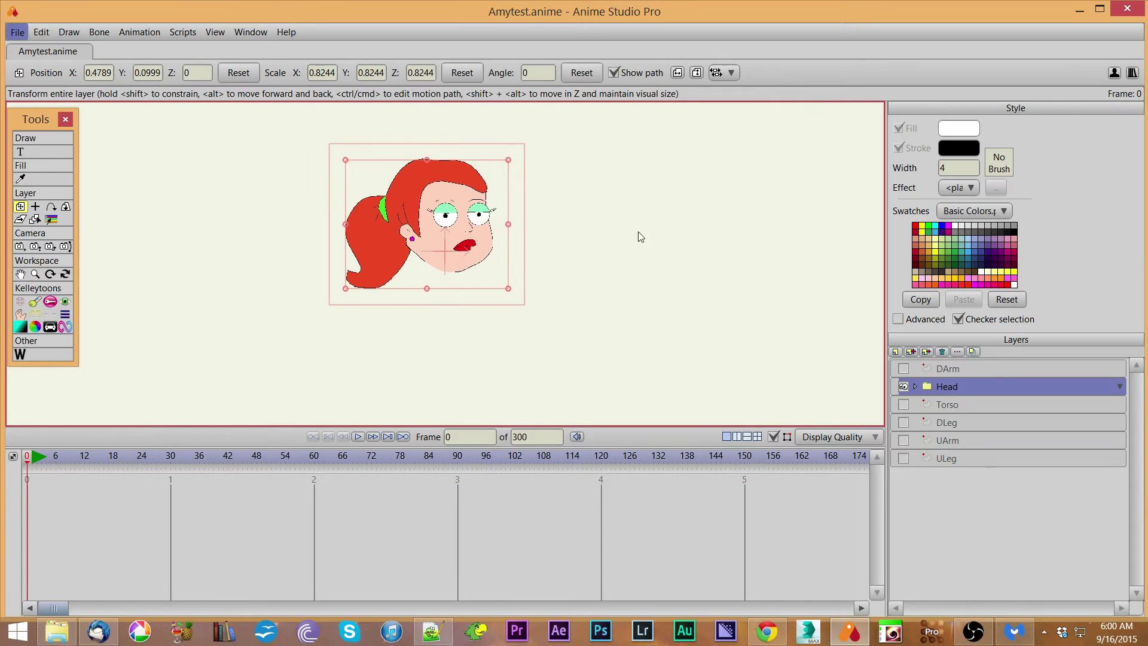
pyautogui.scroll(-2, 653, 309)
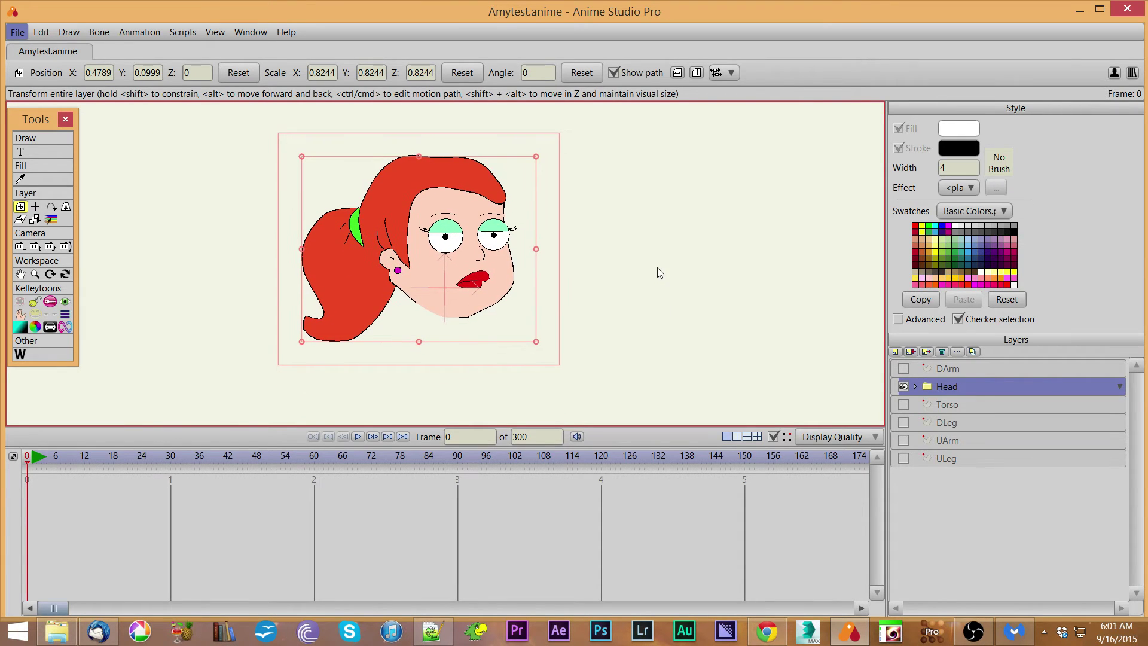
pyautogui.click(916, 387)
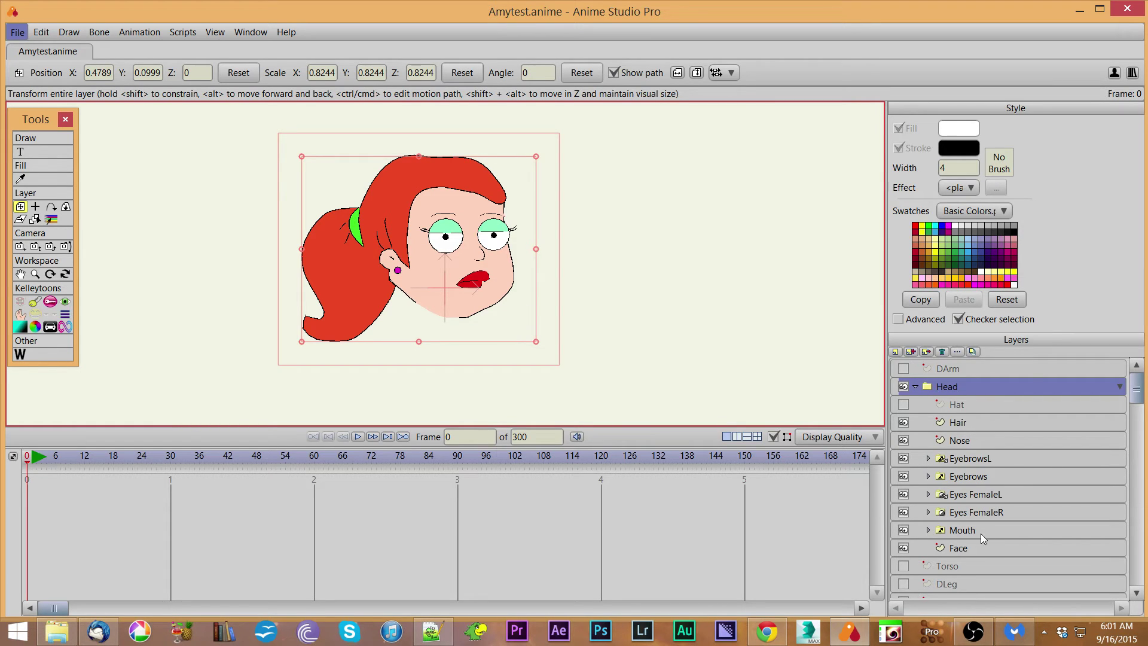
# Hide the Eyes FemaleR, Eyes FemaleL, Eyebrows and EyebrowsL sub-layers, keeping Face visible
pyautogui.click(991, 547)
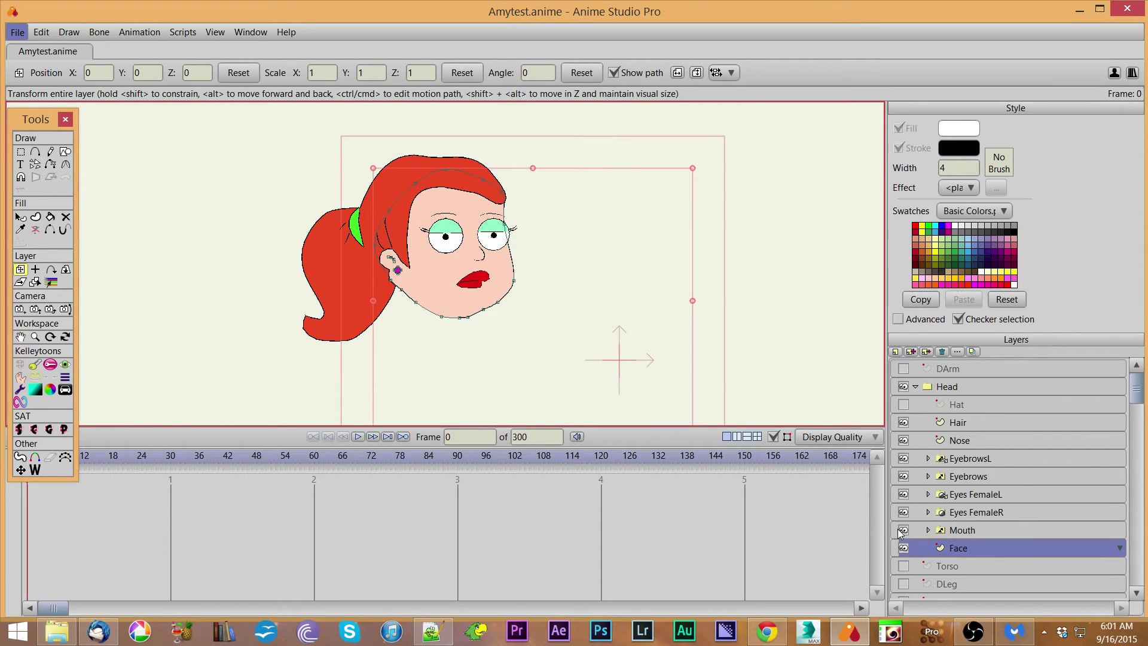
pyautogui.rightClick(902, 531)
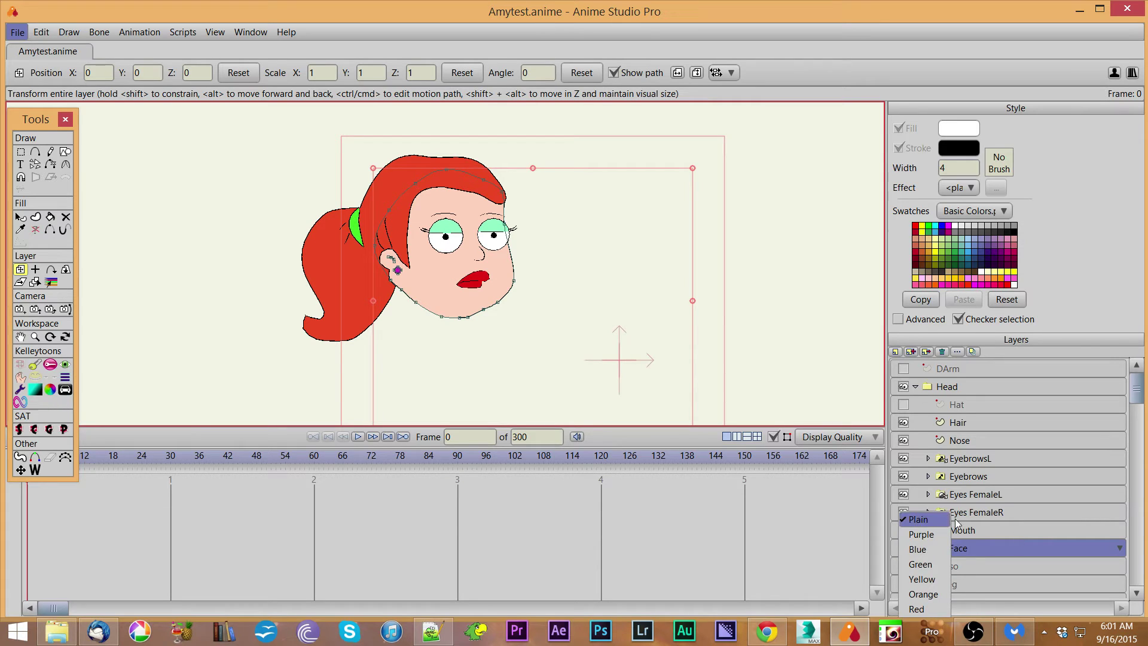
pyautogui.click(1015, 531)
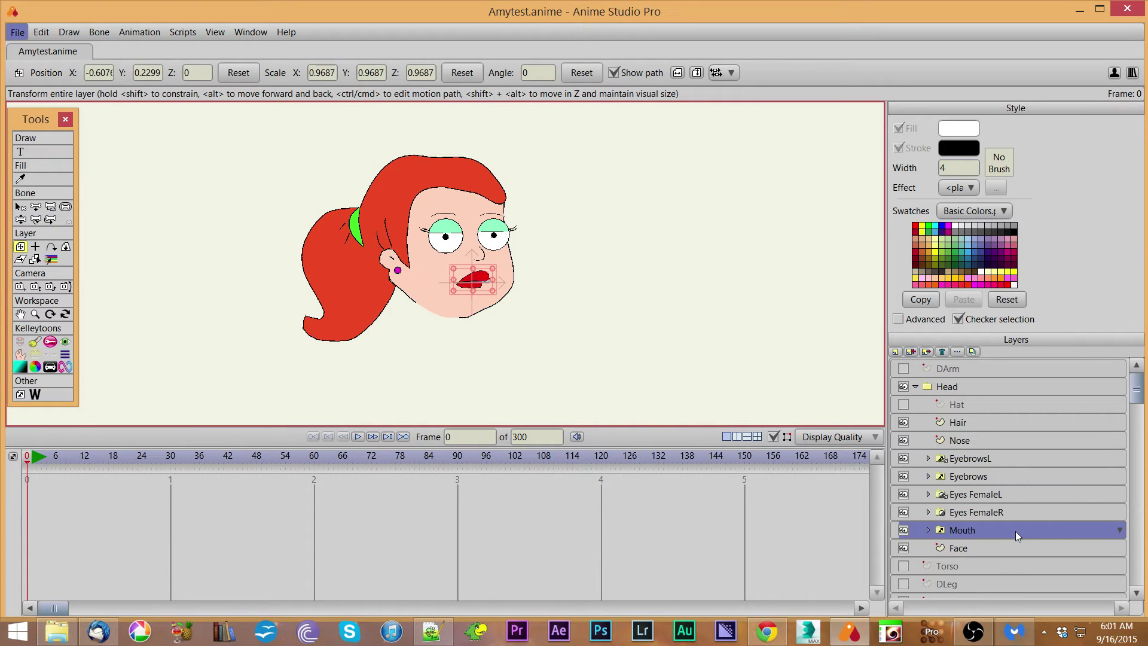
pyautogui.click(904, 547)
pyautogui.click(903, 512)
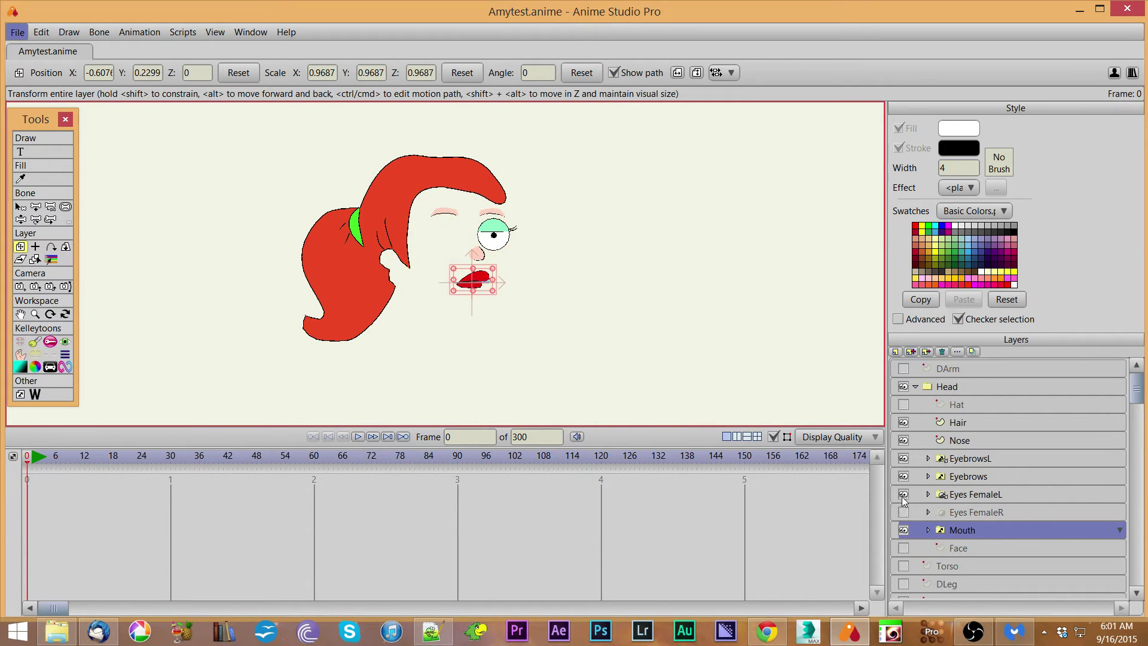
pyautogui.click(902, 494)
pyautogui.click(902, 476)
pyautogui.click(903, 459)
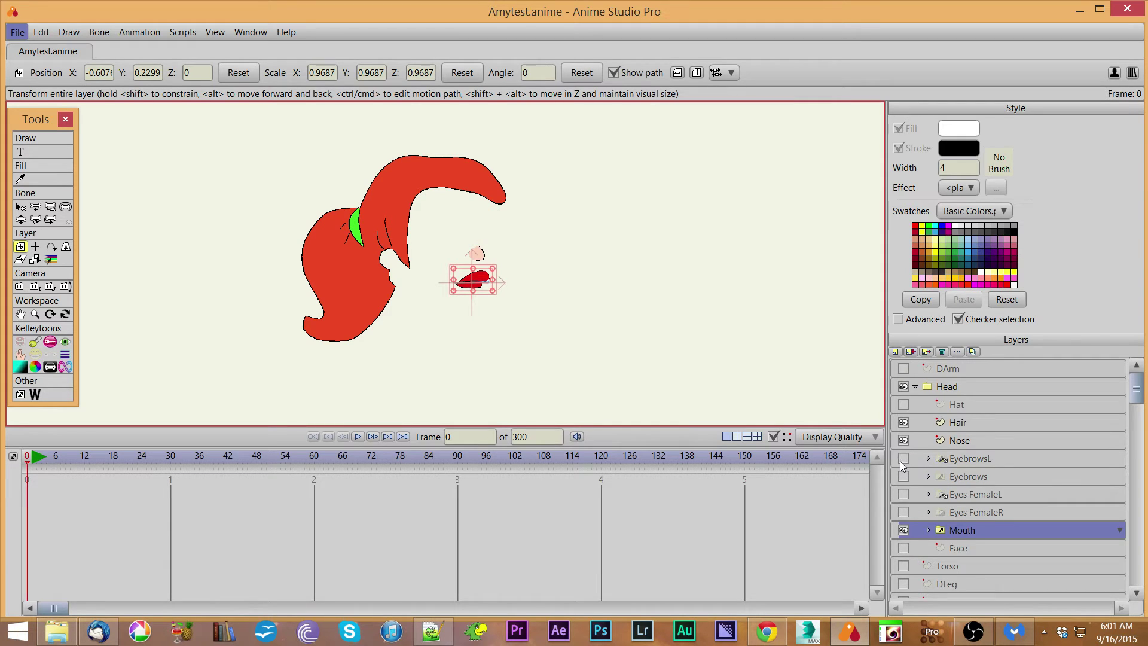
pyautogui.click(903, 546)
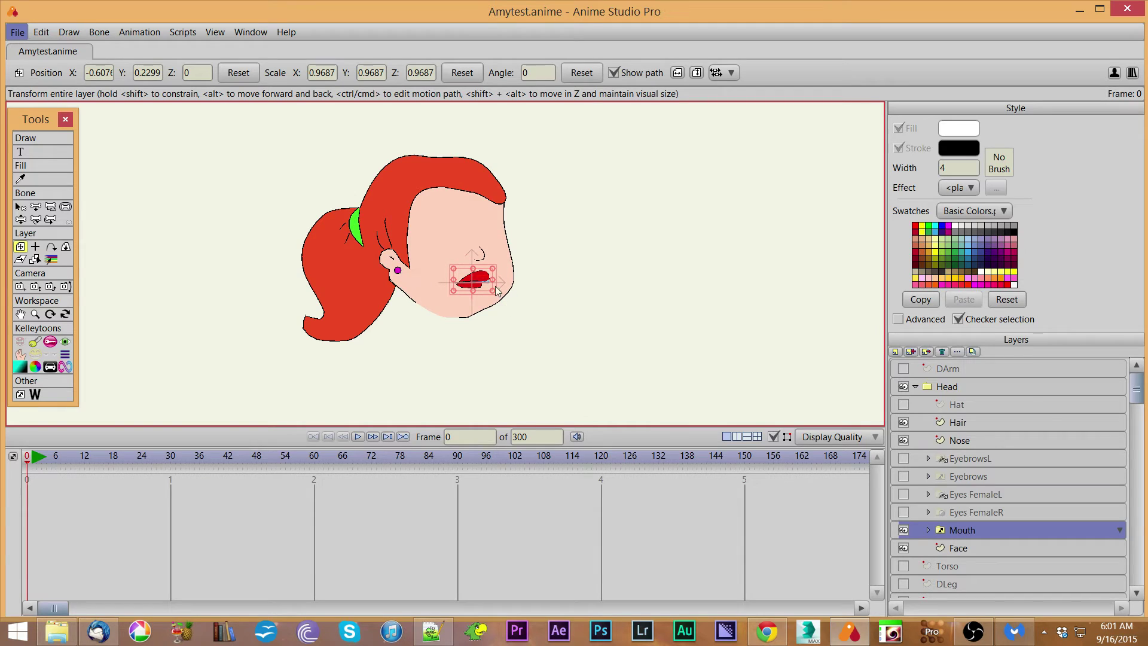
# Toggle the Mouth layer off and back on to check the red lips, then zoom in
pyautogui.click(903, 529)
pyautogui.click(903, 529)
pyautogui.scroll(3, 673, 380)
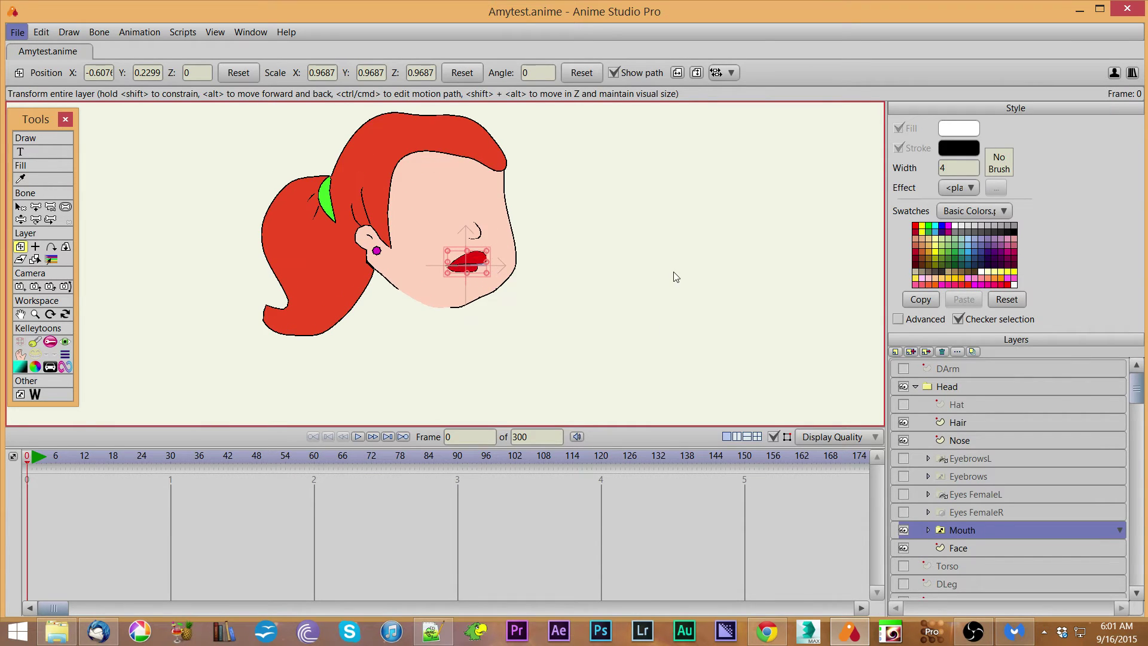
pyautogui.scroll(3, 675, 277)
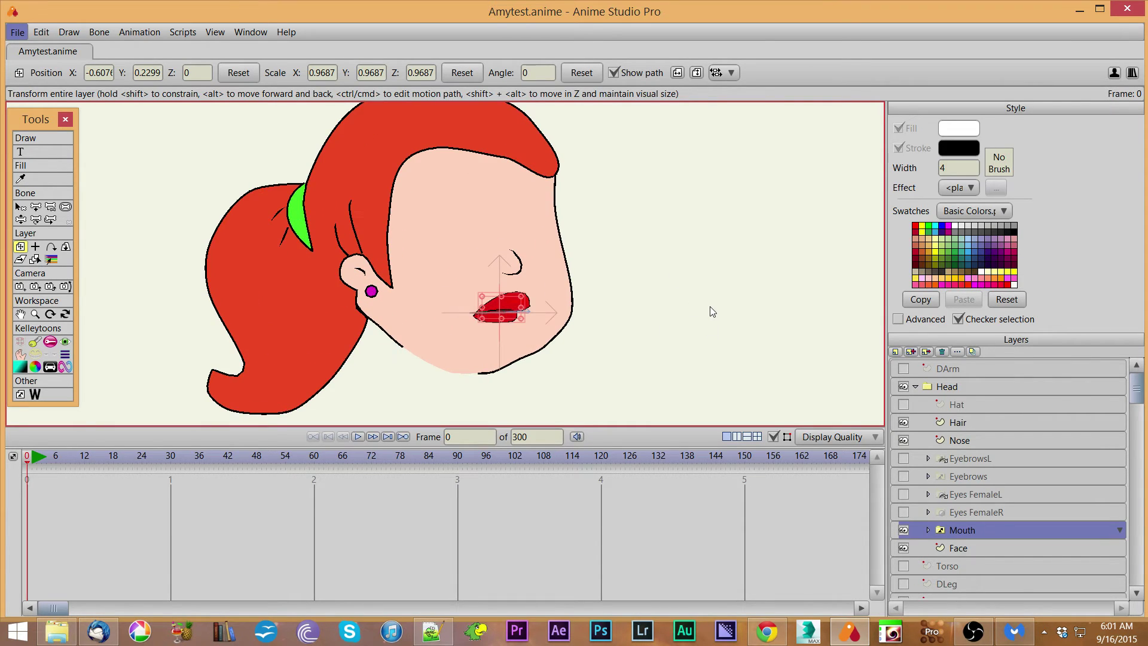
pyautogui.scroll(2, 709, 306)
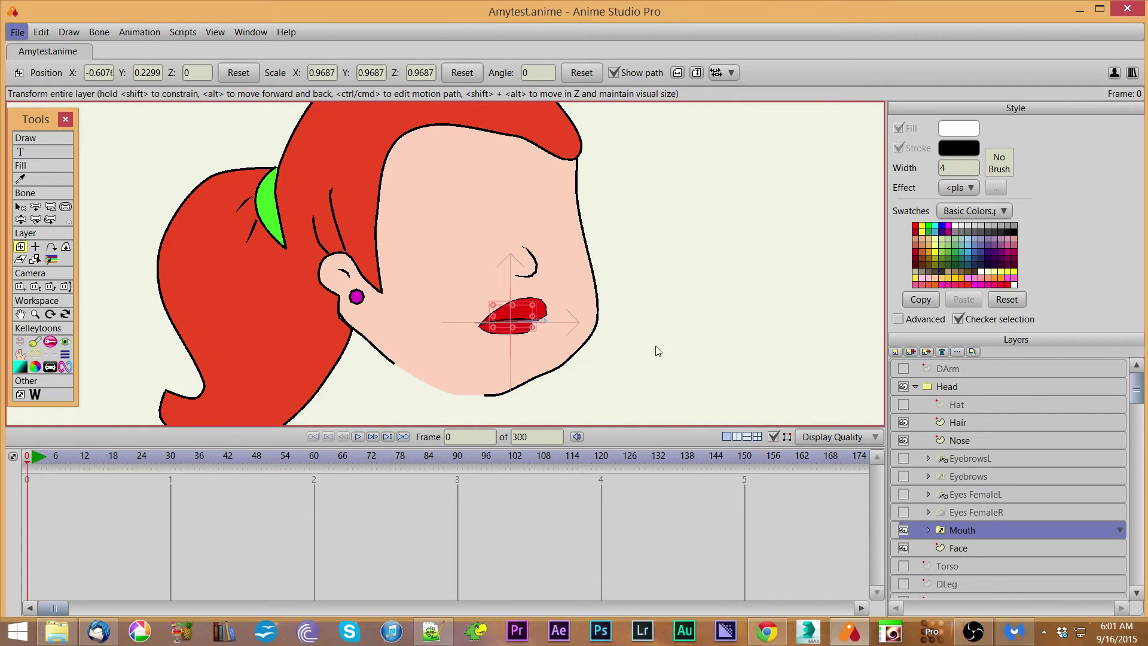
pyautogui.hscroll(2, 658, 351)
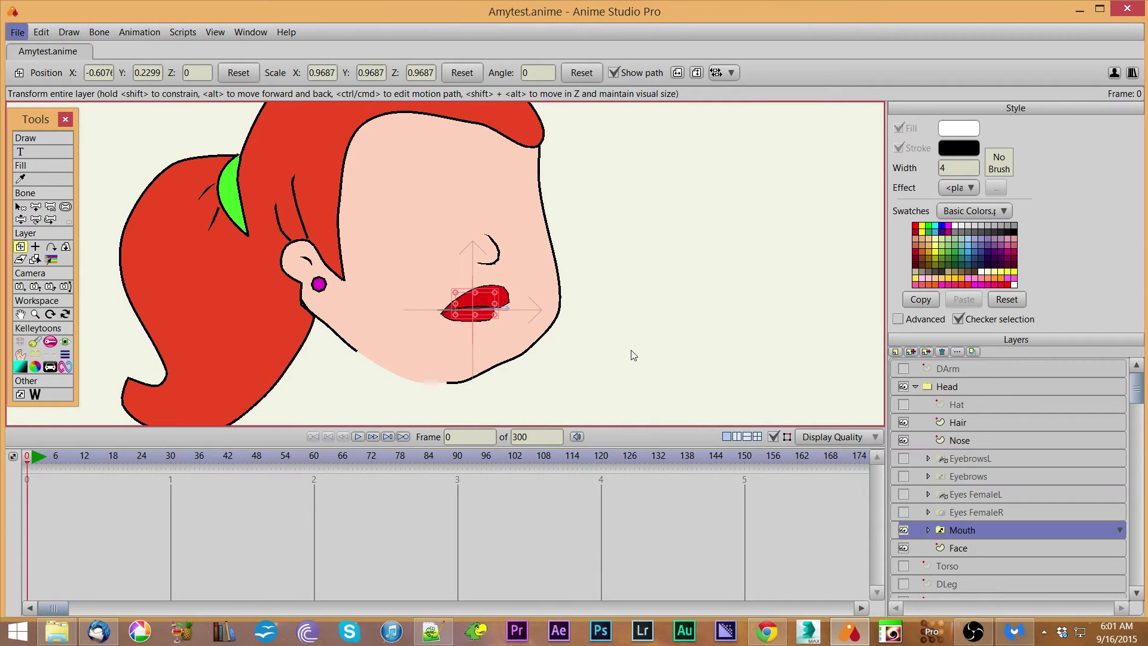
pyautogui.click(928, 530)
pyautogui.click(1031, 553)
pyautogui.click(1028, 560)
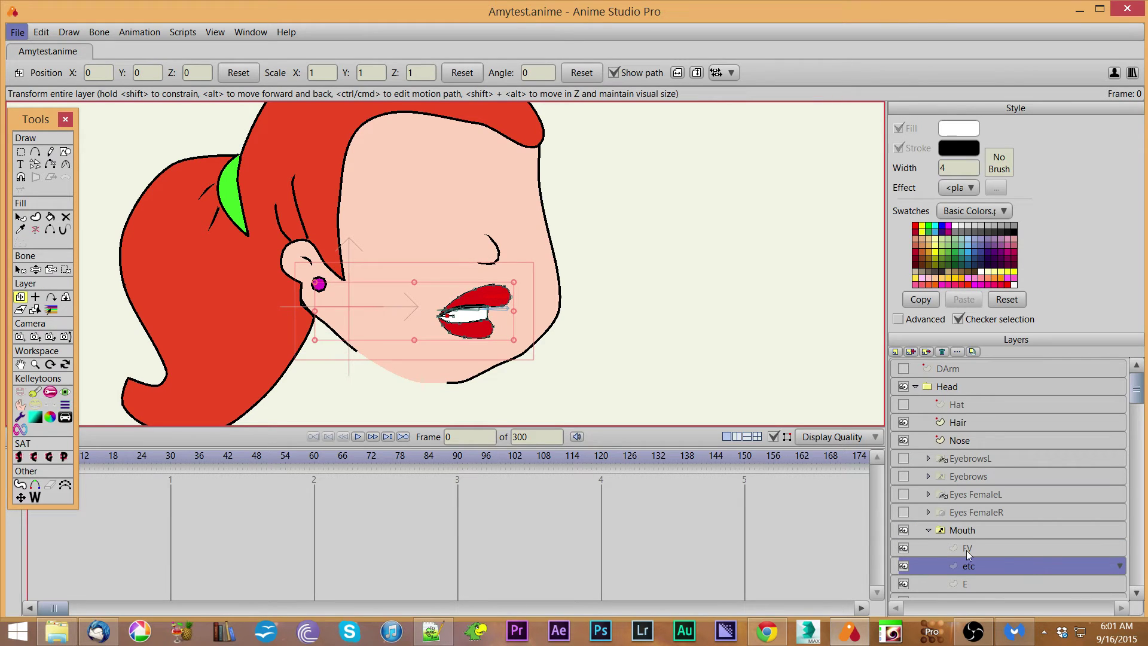
pyautogui.click(930, 531)
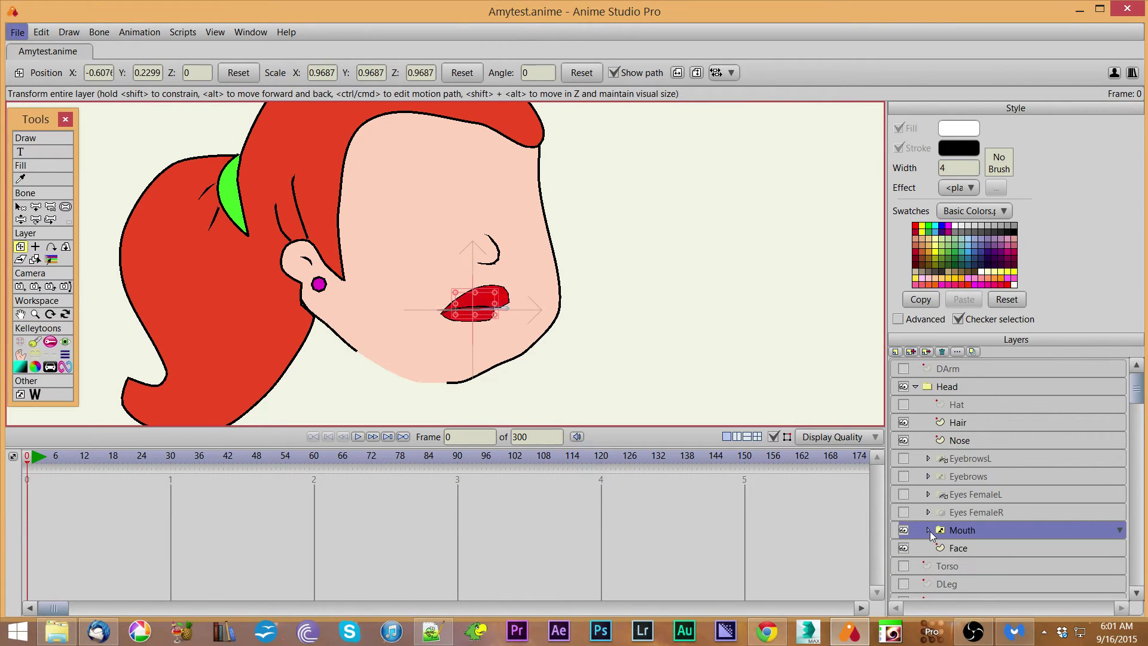
# Show the Torso, DLeg, UArm and ULeg layers again
pyautogui.click(904, 566)
pyautogui.scroll(-1, 950, 537)
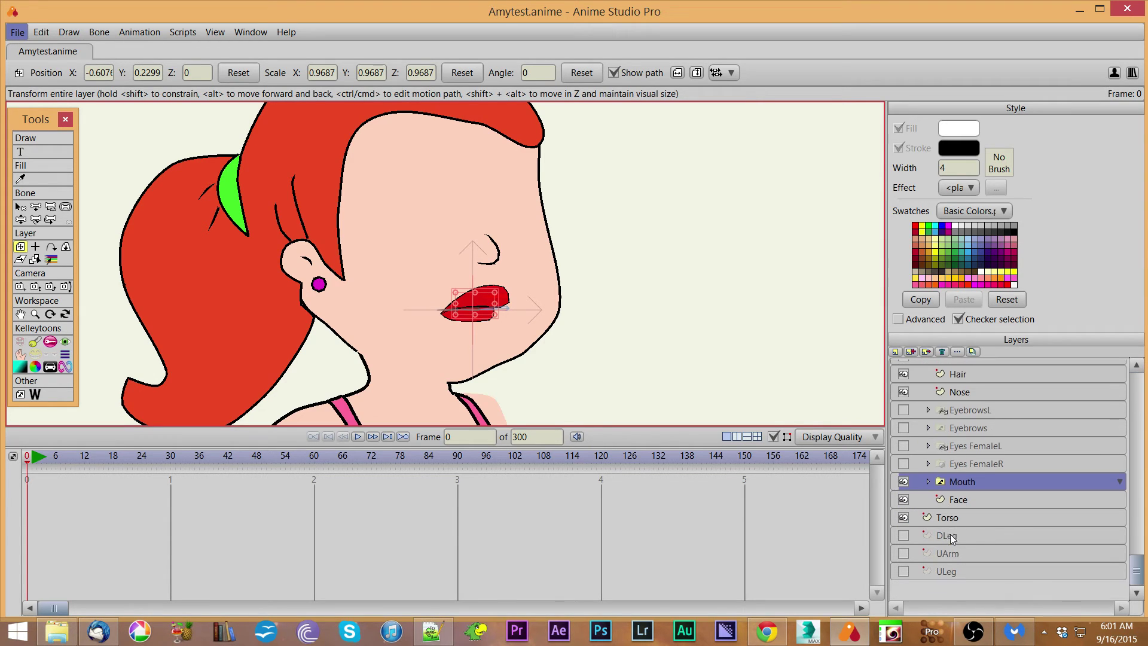
pyautogui.click(903, 536)
pyautogui.click(904, 554)
pyautogui.click(903, 571)
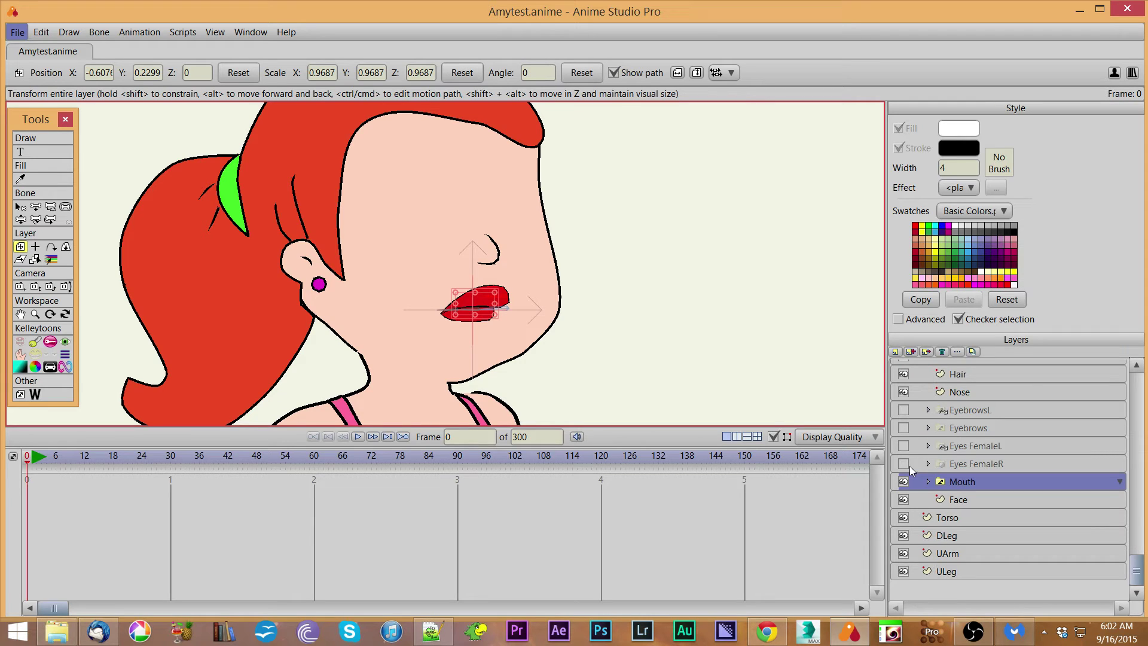
# Show both eyes and eyebrows, zoom out, collapse the Head group and show DArm
pyautogui.click(904, 464)
pyautogui.click(904, 446)
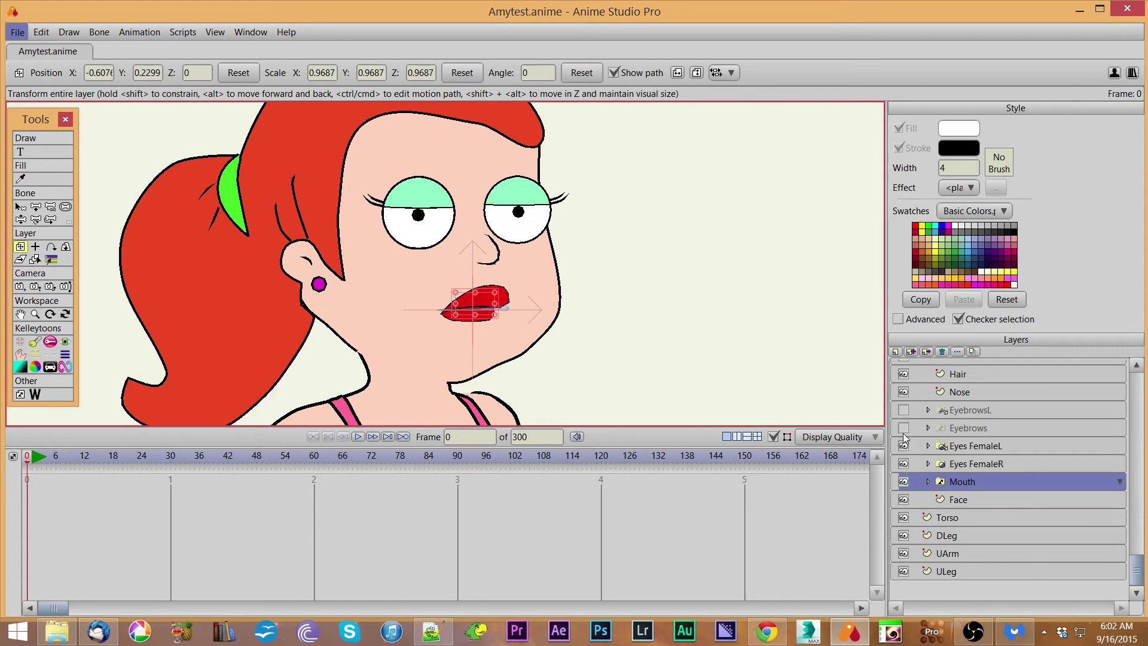
pyautogui.click(904, 428)
pyautogui.click(902, 410)
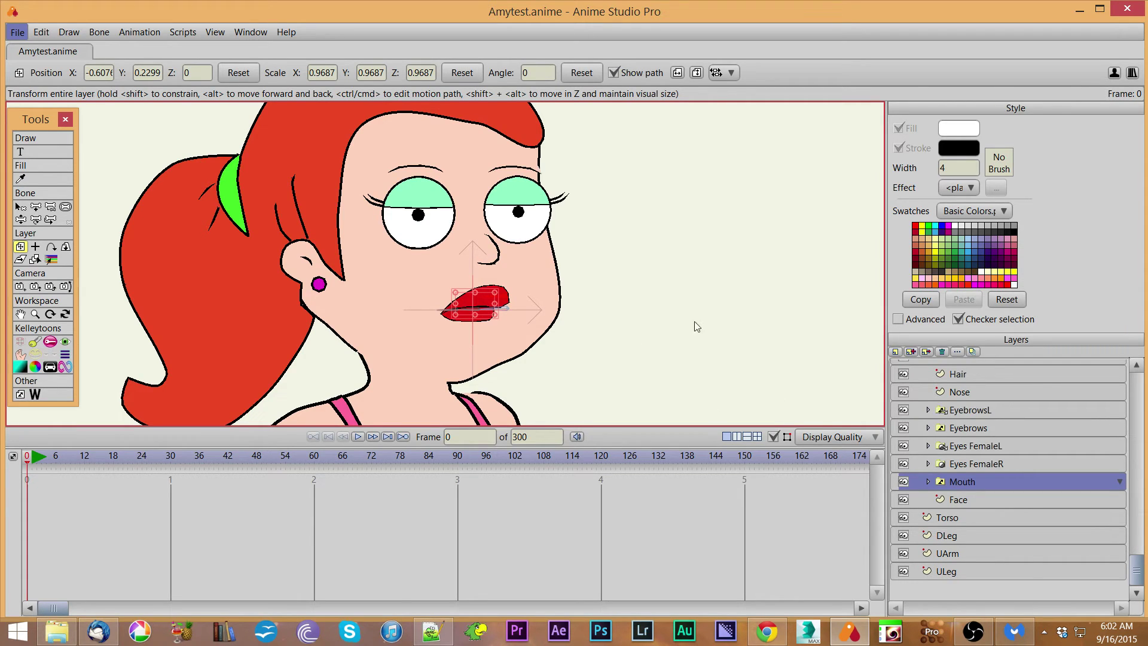
pyautogui.scroll(-3, 744, 338)
pyautogui.scroll(-1, 745, 339)
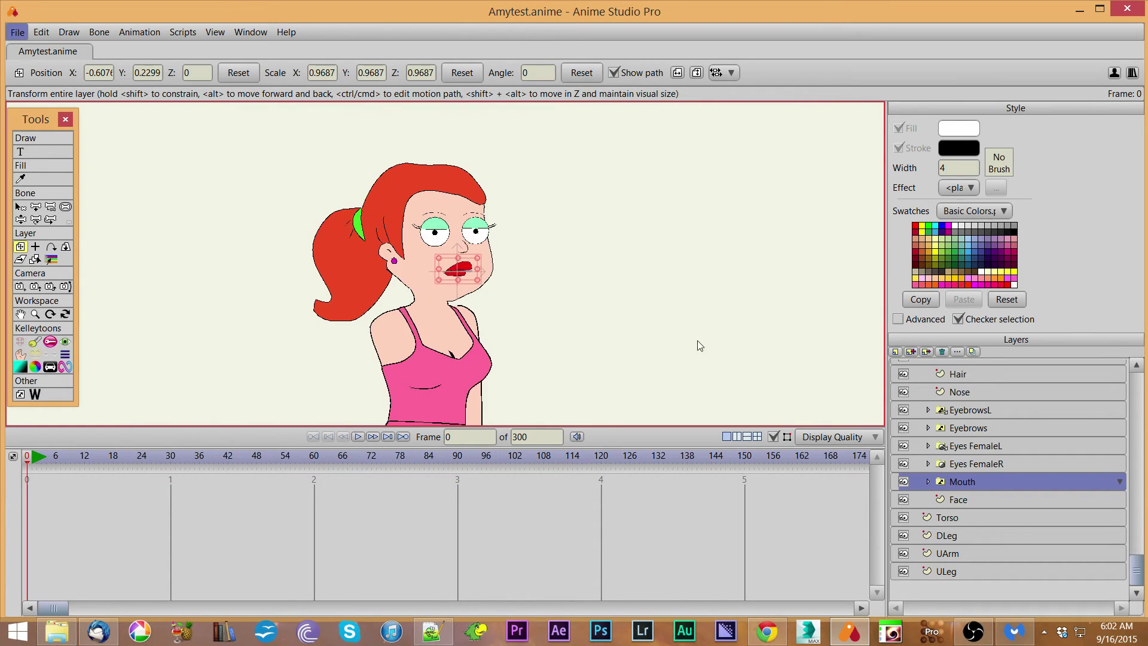
pyautogui.scroll(-3, 698, 348)
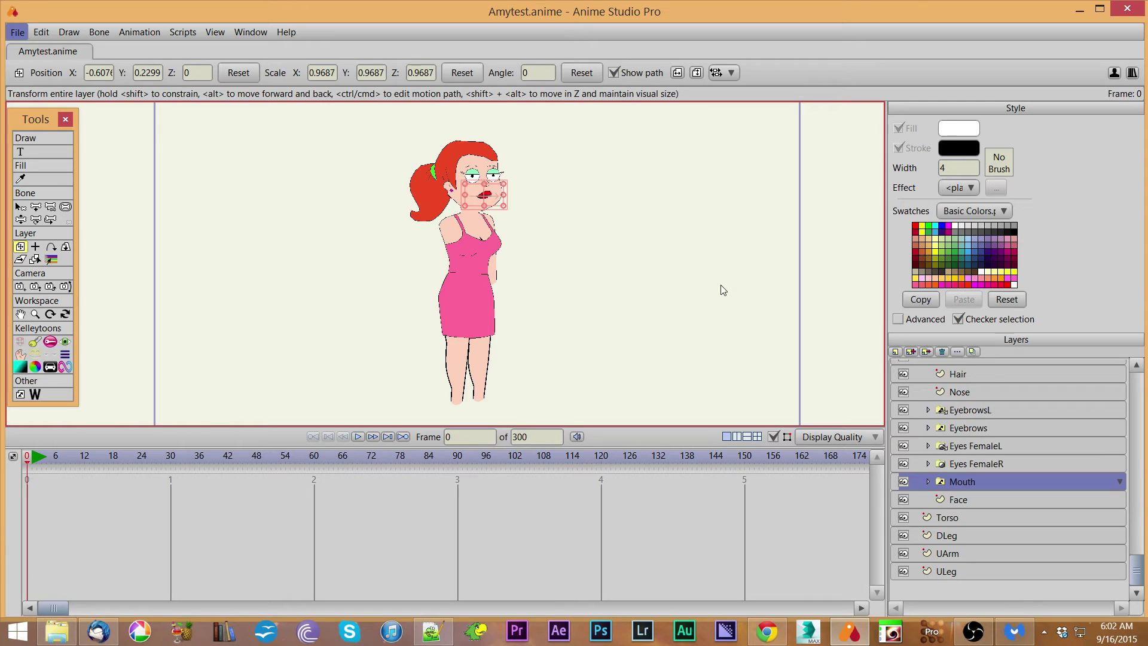
pyautogui.click(1136, 387)
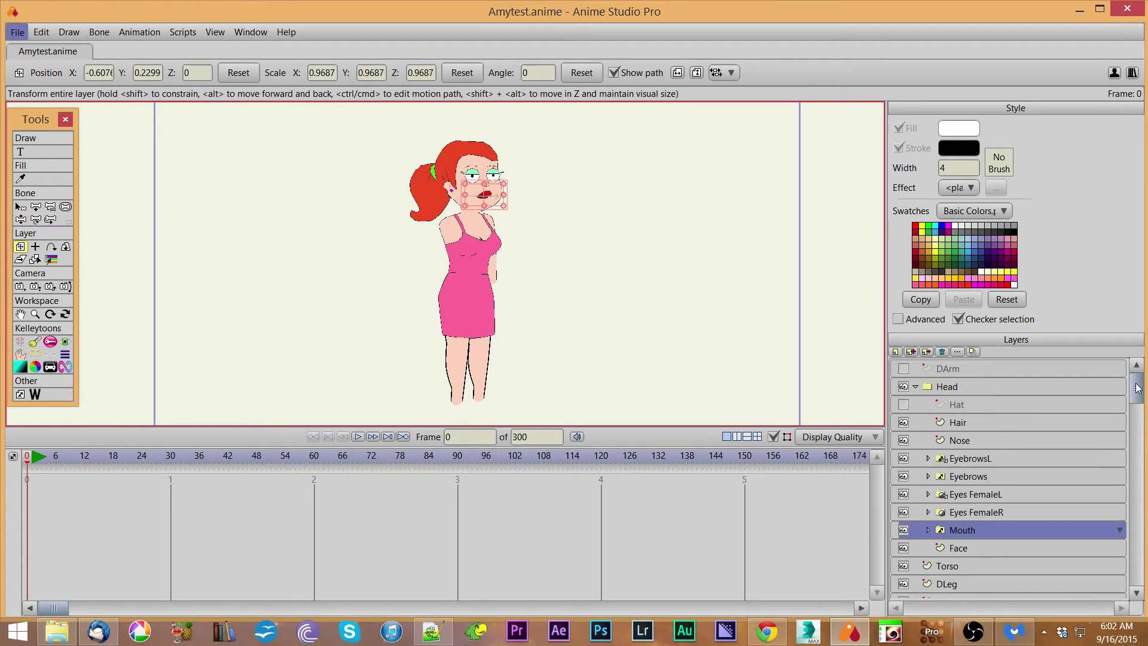
pyautogui.click(918, 386)
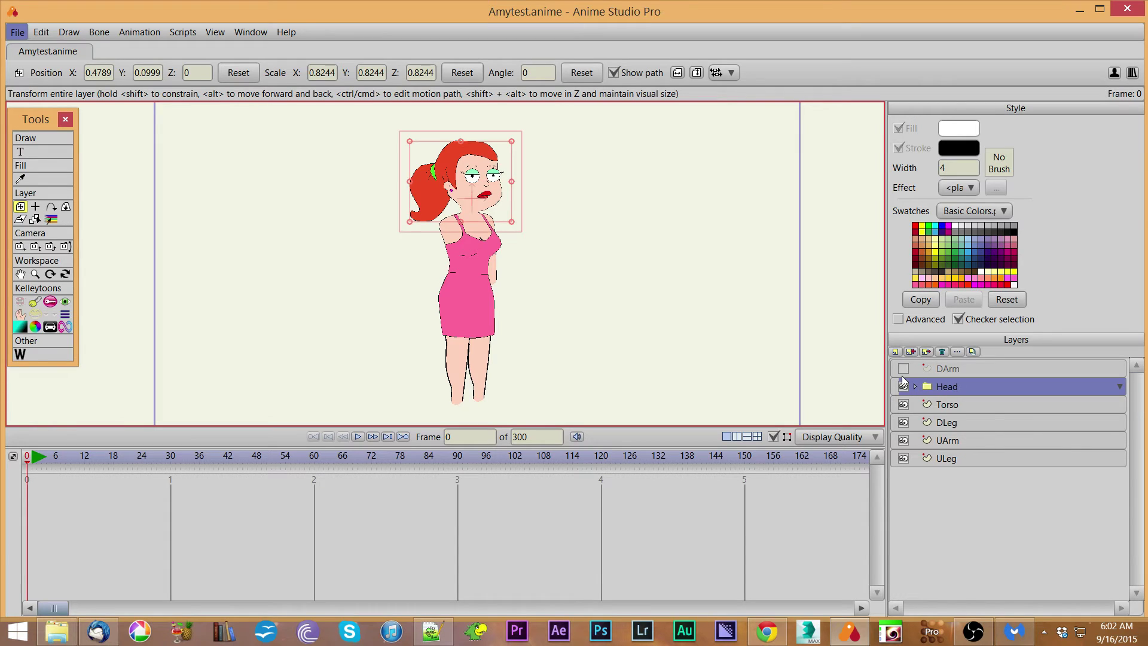
pyautogui.click(904, 368)
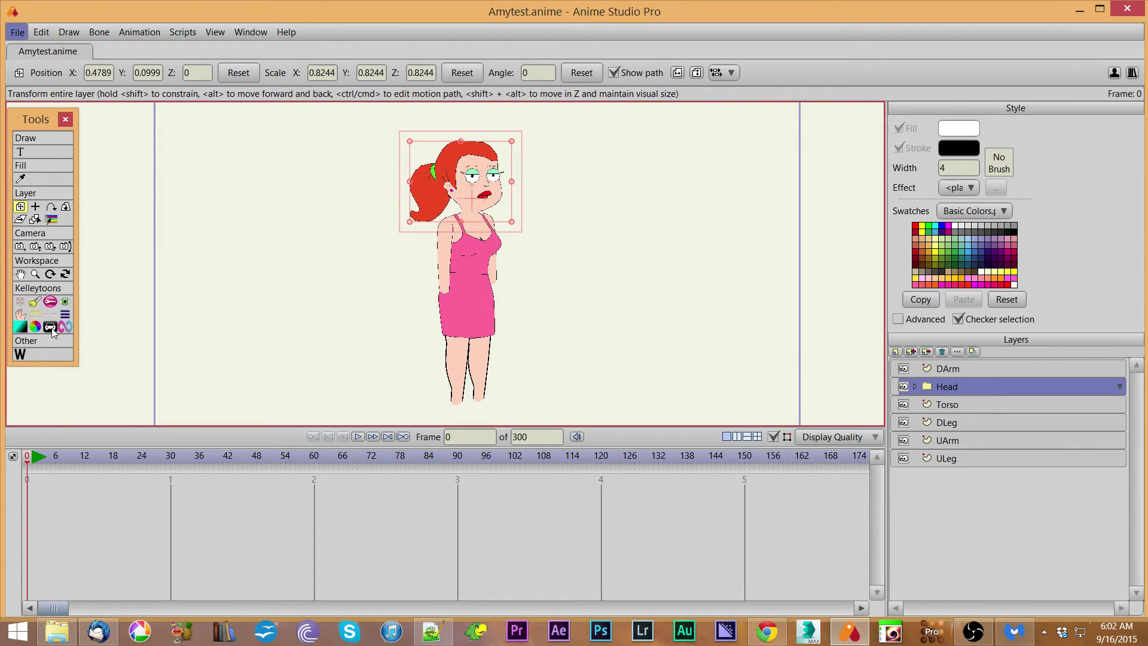
# With the Kelleytoons rig tool, set Line Width to .5 and start Construct Rig
pyautogui.click(51, 328)
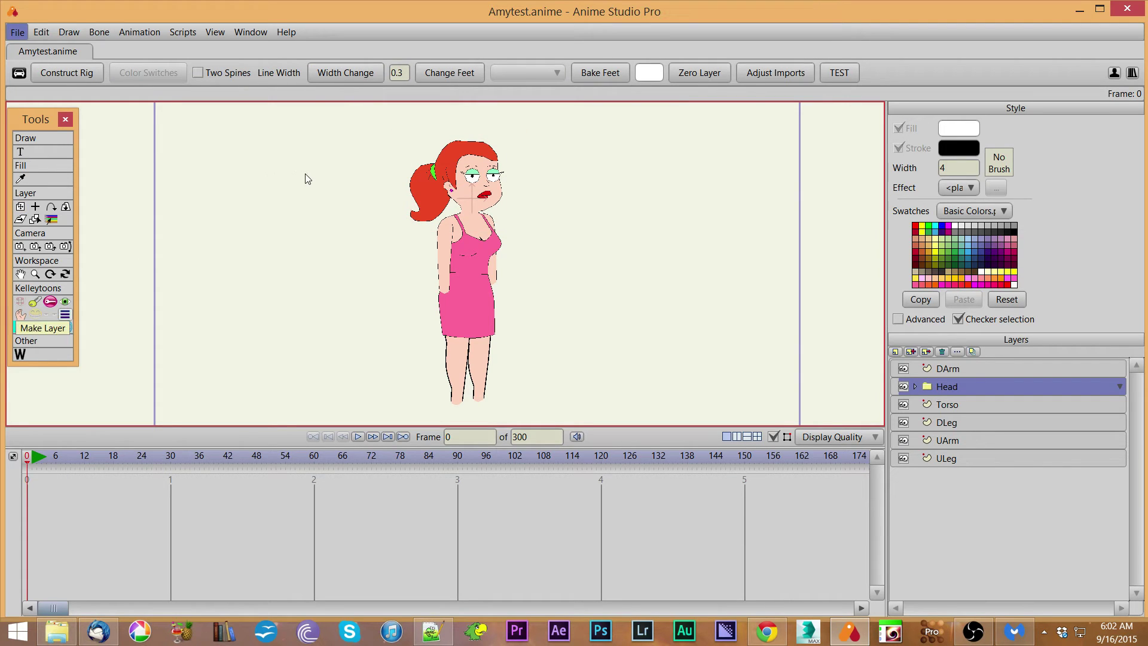
pyautogui.click(403, 75)
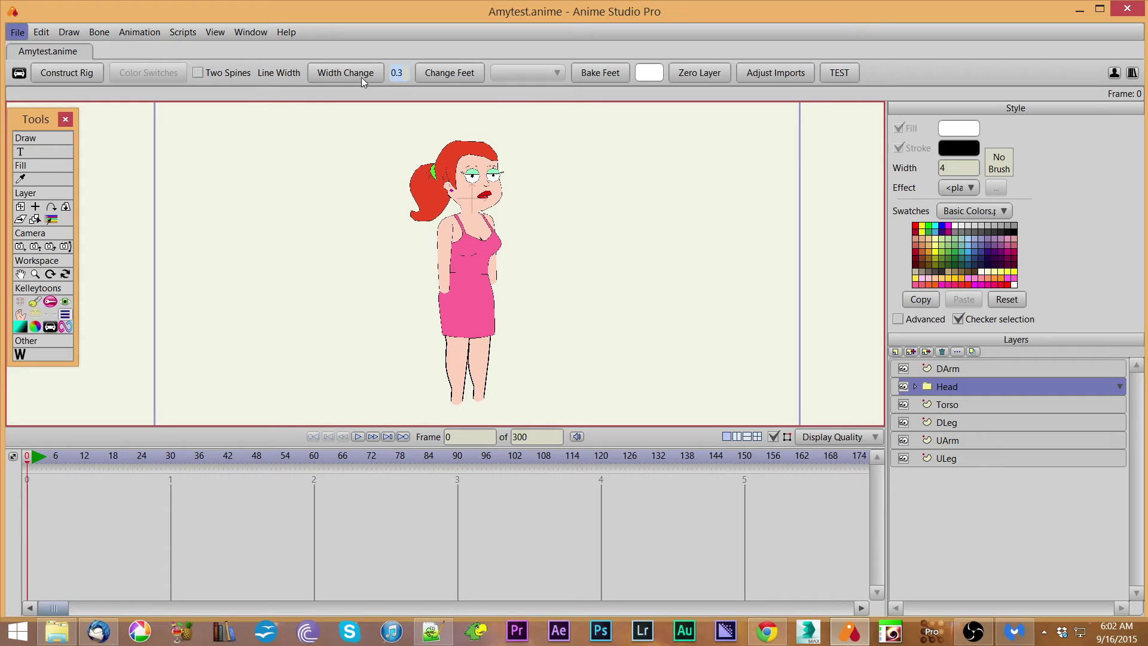
pyautogui.write('.5')
pyautogui.click(83, 77)
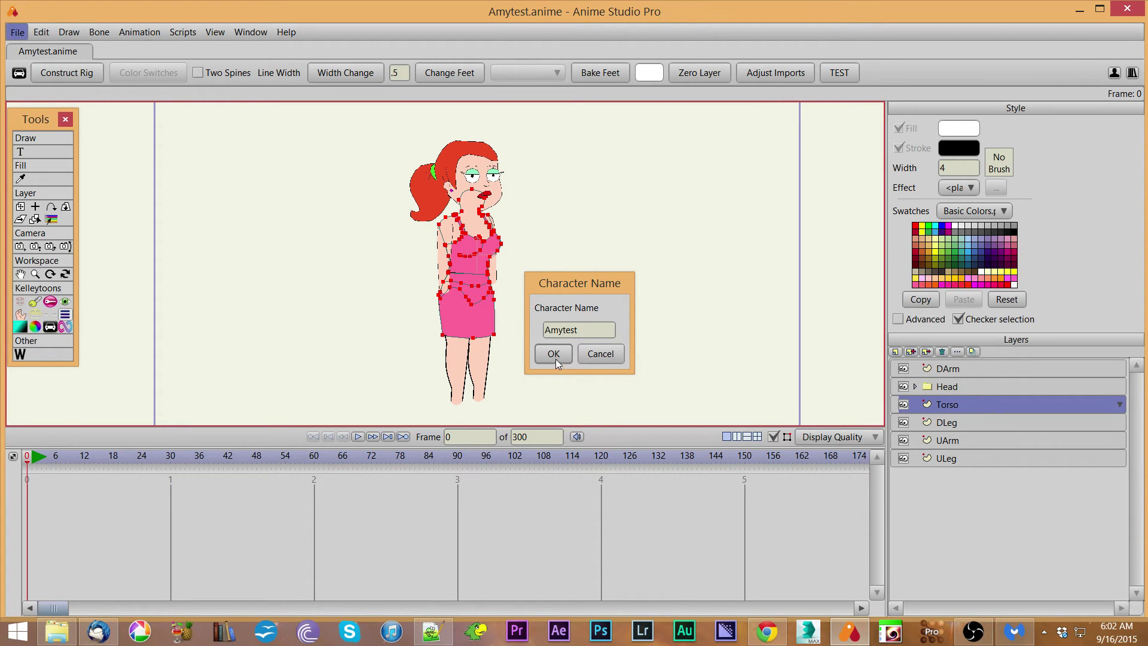
# Accept the name Amytest to build the rig, then collapse and expand the Amytest group in Layers
pyautogui.click(555, 359)
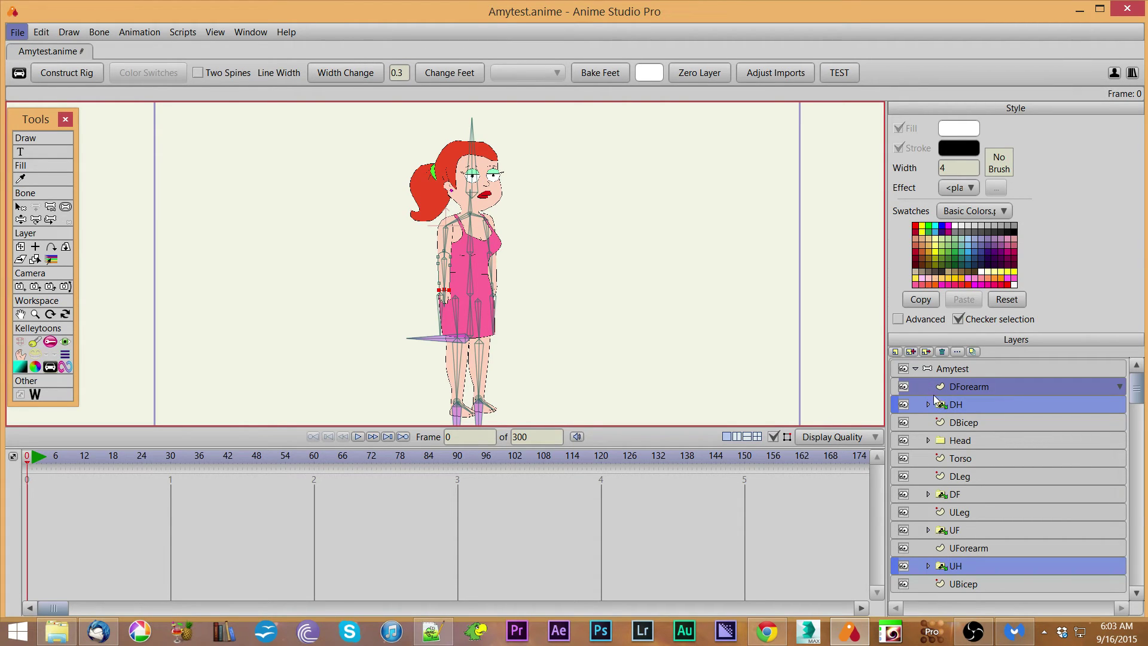
pyautogui.click(915, 369)
pyautogui.click(915, 369)
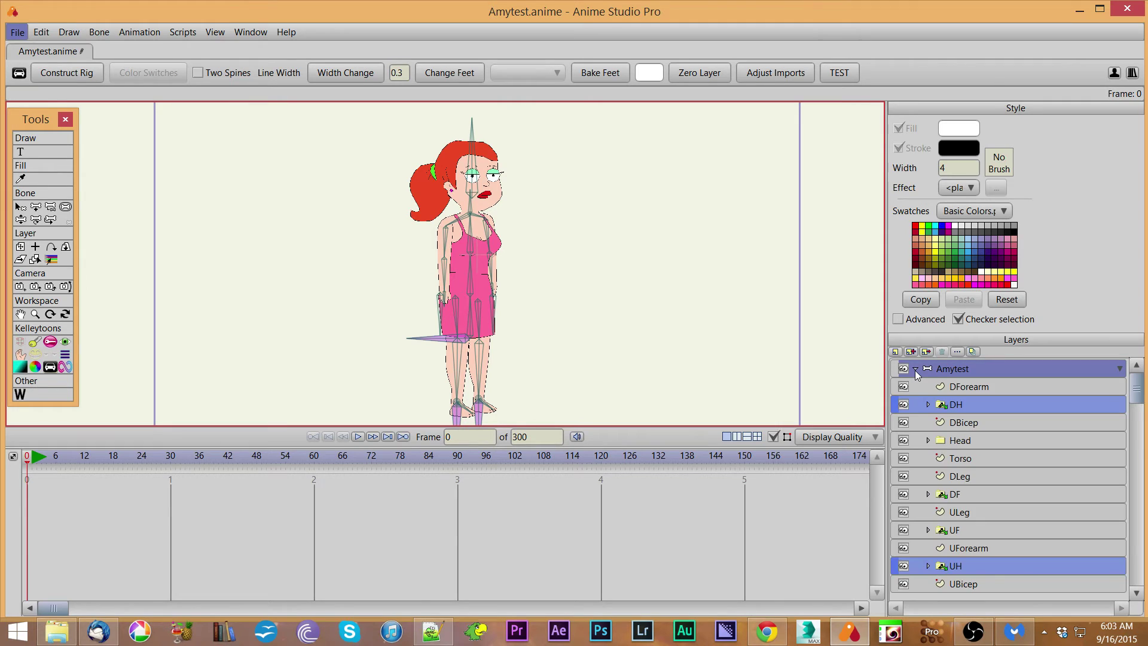
pyautogui.click(915, 369)
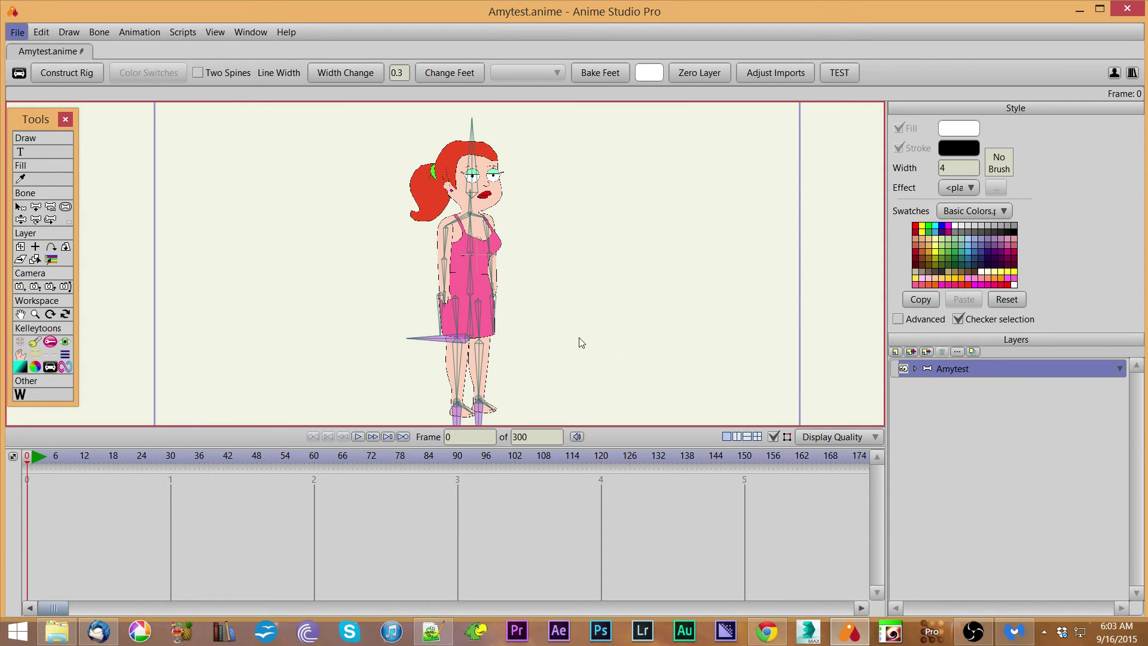
# At frame 60, raise the left leg by its foot, swing the skirt right and bend the arm up
pyautogui.click(314, 460)
pyautogui.click(18, 342)
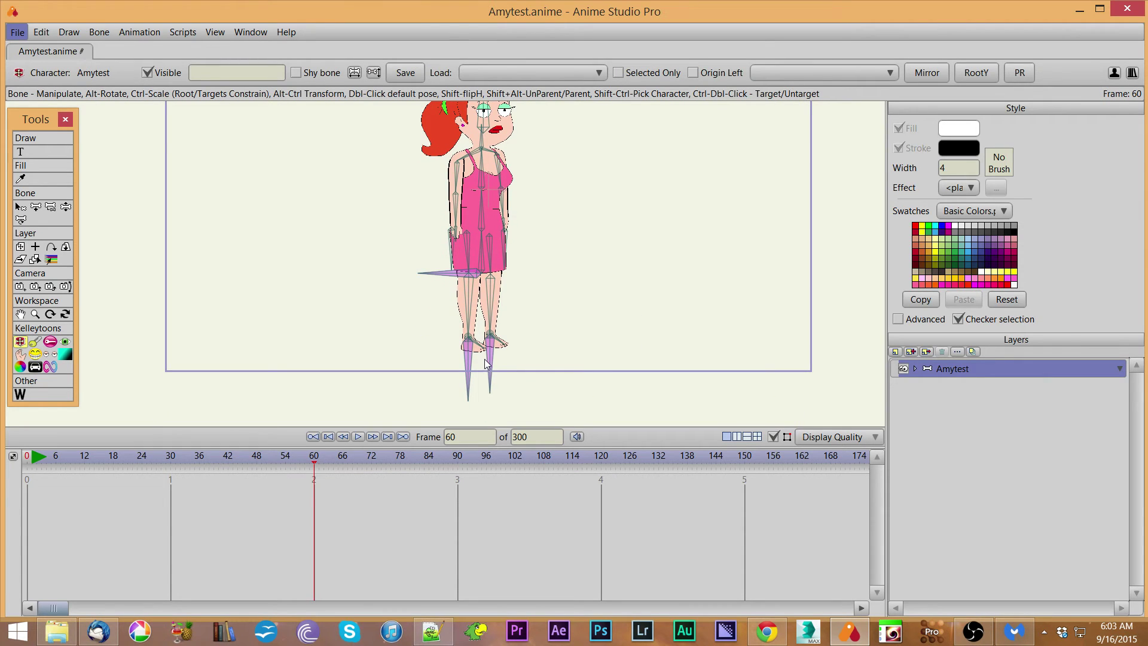
pyautogui.moveTo(489, 357); pyautogui.dragTo(534, 344)
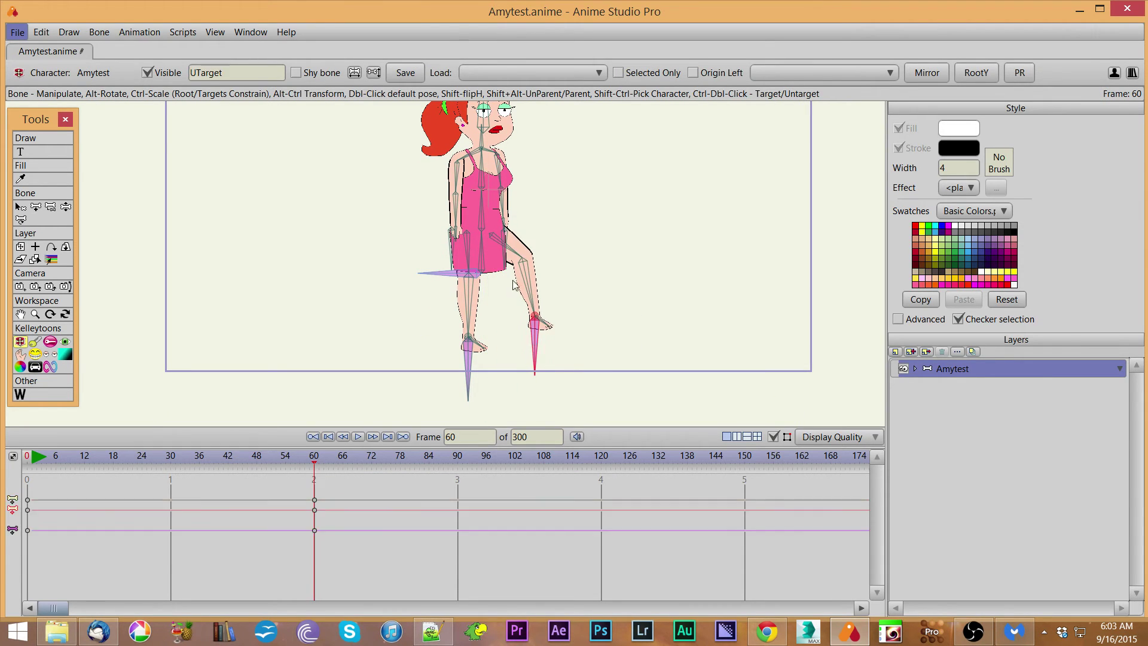
pyautogui.moveTo(506, 244); pyautogui.dragTo(539, 254)
pyautogui.moveTo(462, 231); pyautogui.dragTo(463, 196)
# Move the right leg in beside the other leg and lower the arm to hang at her side
pyautogui.scroll(1, 605, 265)
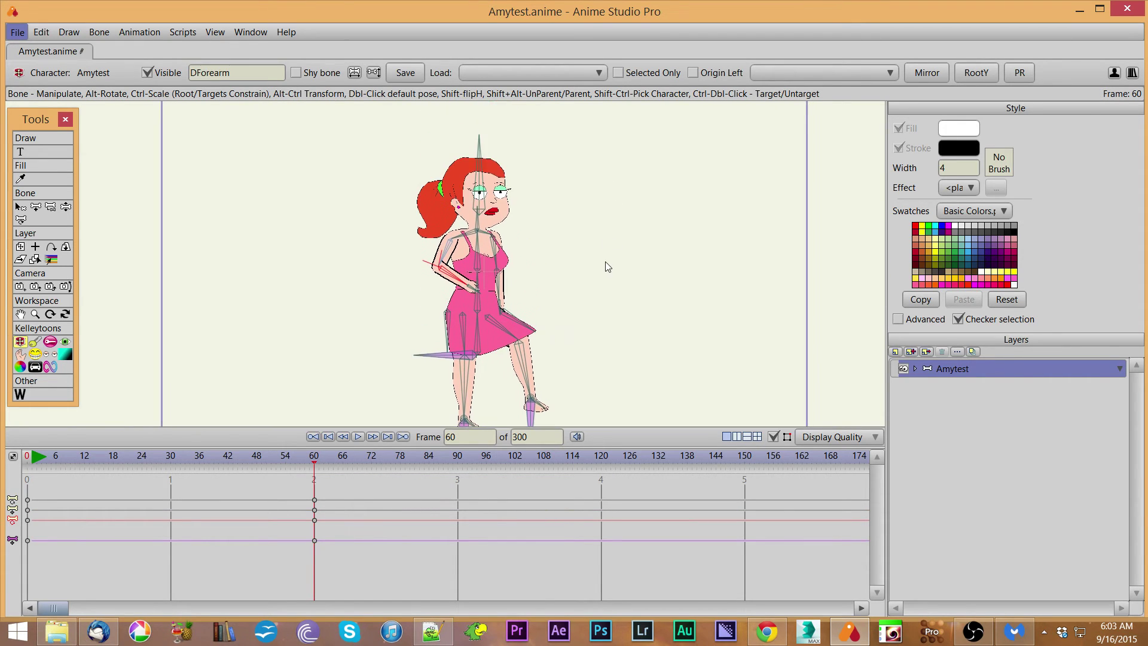
pyautogui.scroll(2, 611, 274)
pyautogui.scroll(2, 656, 280)
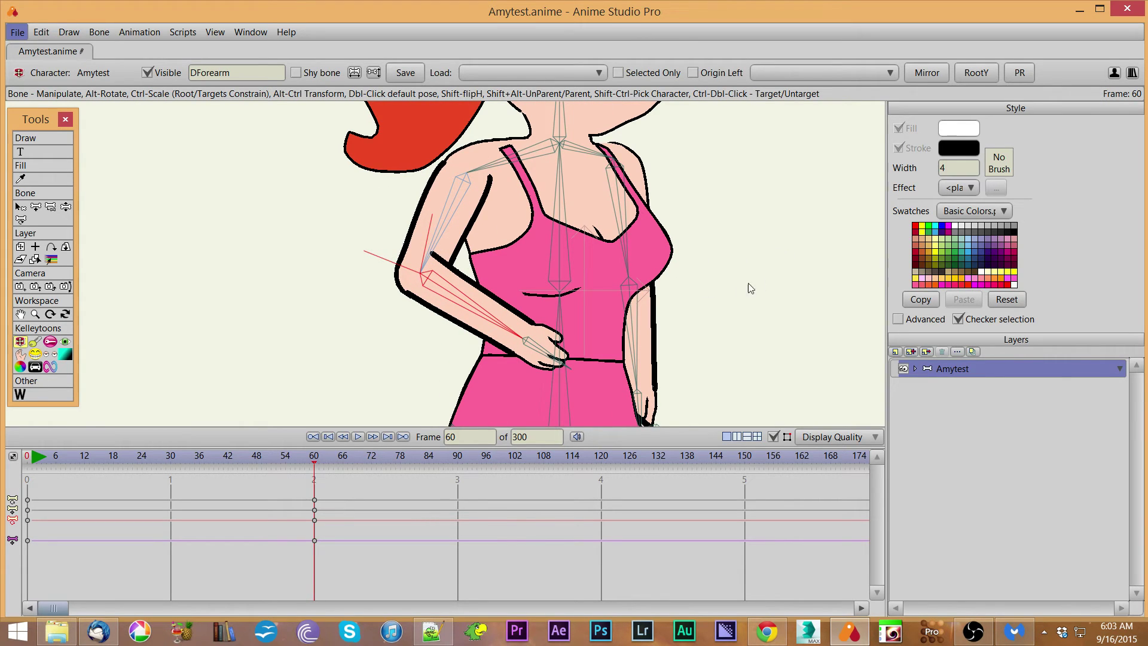
pyautogui.moveTo(758, 281); pyautogui.dragTo(699, 189)
pyautogui.moveTo(716, 290)
pyautogui.mouseDown()
pyautogui.moveTo(713, 175)
pyautogui.moveTo(738, 261)
pyautogui.mouseUp()
pyautogui.moveTo(710, 184); pyautogui.dragTo(701, 318)
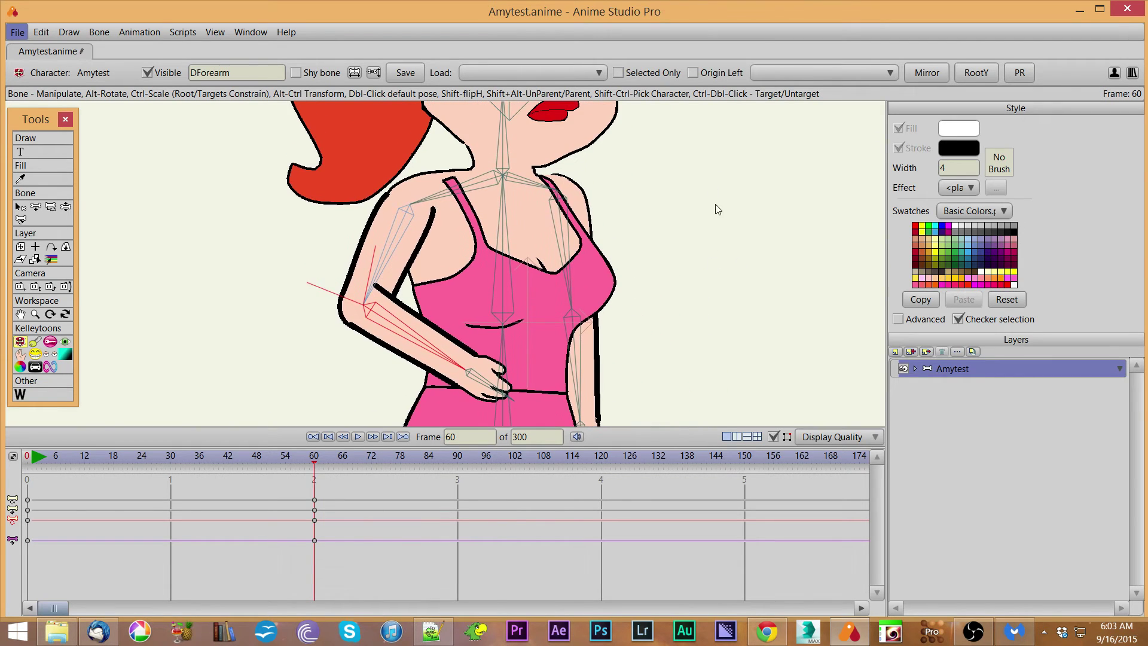
pyautogui.moveTo(718, 209)
pyautogui.mouseDown()
pyautogui.moveTo(730, 317)
pyautogui.moveTo(678, 219)
pyautogui.mouseUp()
pyautogui.moveTo(696, 326); pyautogui.dragTo(697, 257)
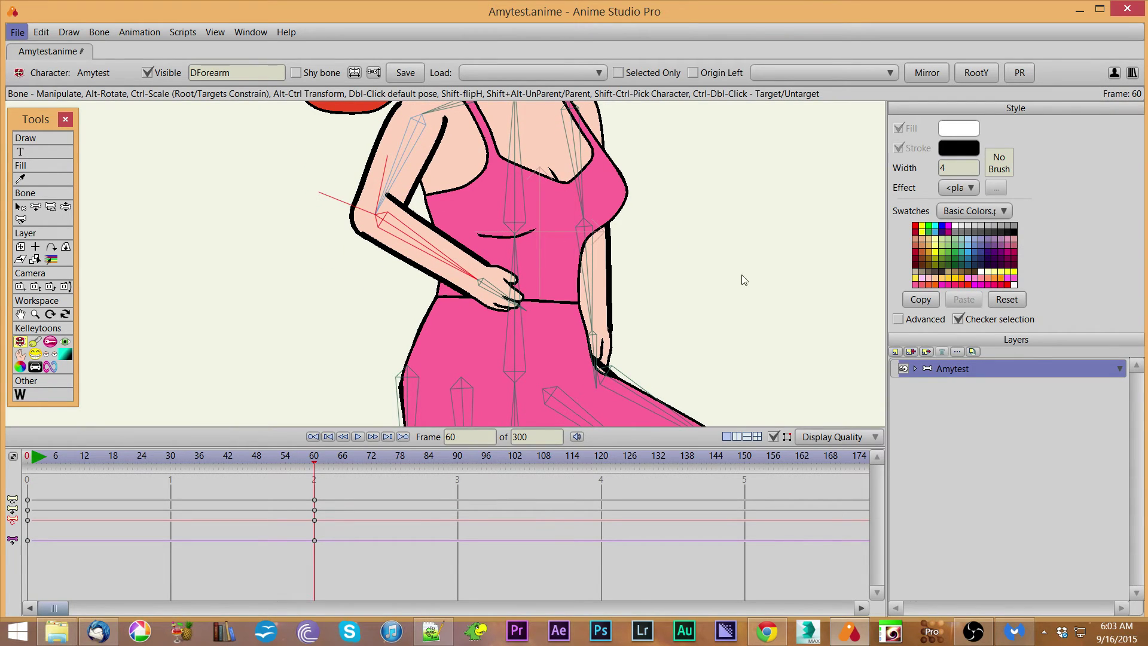
pyautogui.moveTo(737, 285); pyautogui.dragTo(705, 170)
pyautogui.moveTo(735, 292)
pyautogui.mouseDown()
pyautogui.moveTo(728, 227)
pyautogui.moveTo(773, 177)
pyautogui.mouseUp()
pyautogui.moveTo(773, 251)
pyautogui.mouseDown()
pyautogui.moveTo(774, 174)
pyautogui.moveTo(756, 231)
pyautogui.mouseUp()
pyautogui.moveTo(759, 149); pyautogui.dragTo(762, 269)
pyautogui.moveTo(737, 187)
pyautogui.mouseDown()
pyautogui.moveTo(749, 284)
pyautogui.moveTo(738, 290)
pyautogui.mouseUp()
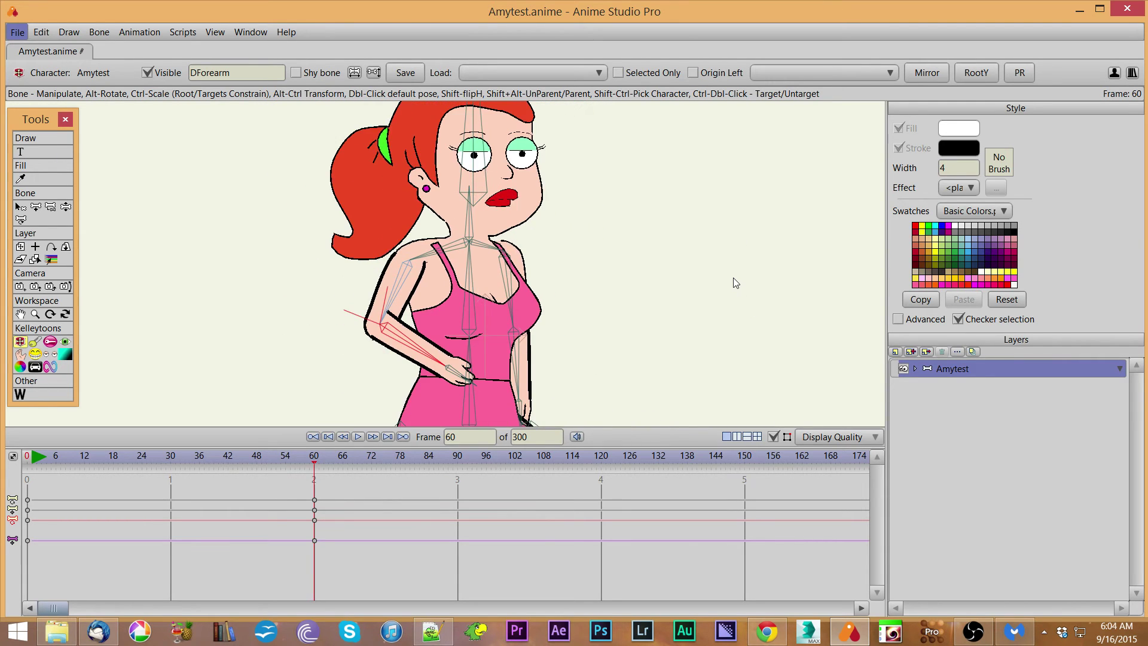
pyautogui.moveTo(669, 249); pyautogui.dragTo(680, 328)
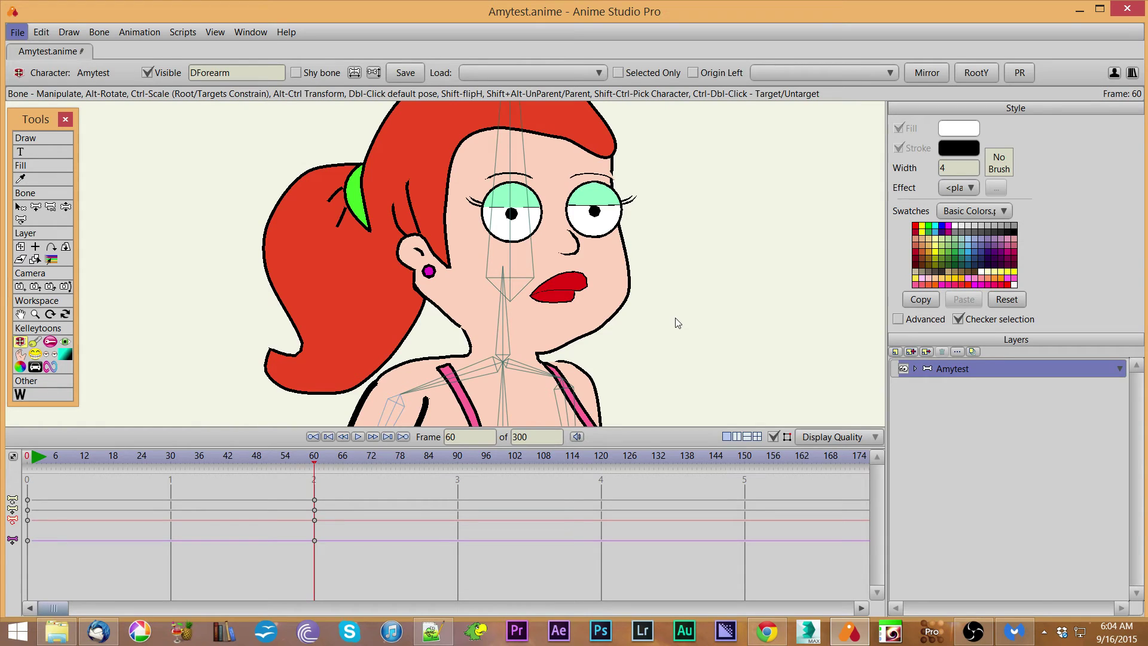
pyautogui.scroll(-2, 677, 323)
pyautogui.moveTo(676, 323); pyautogui.dragTo(692, 248)
pyautogui.scroll(-3, 699, 269)
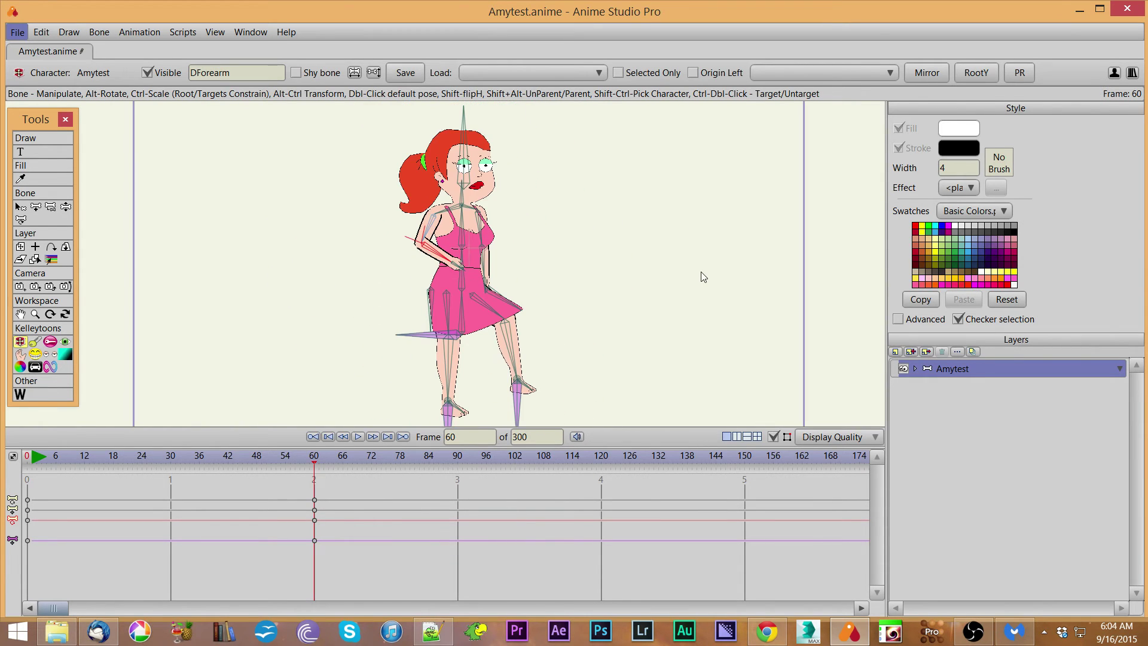
pyautogui.moveTo(660, 304); pyautogui.dragTo(662, 221)
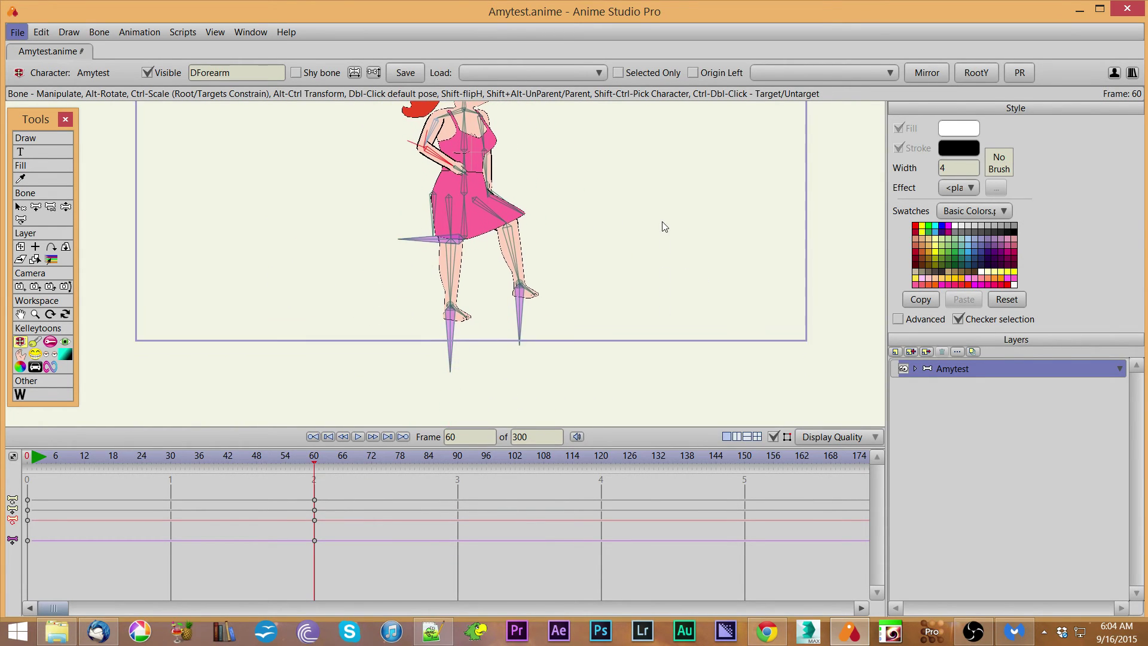
pyautogui.scroll(4, 662, 221)
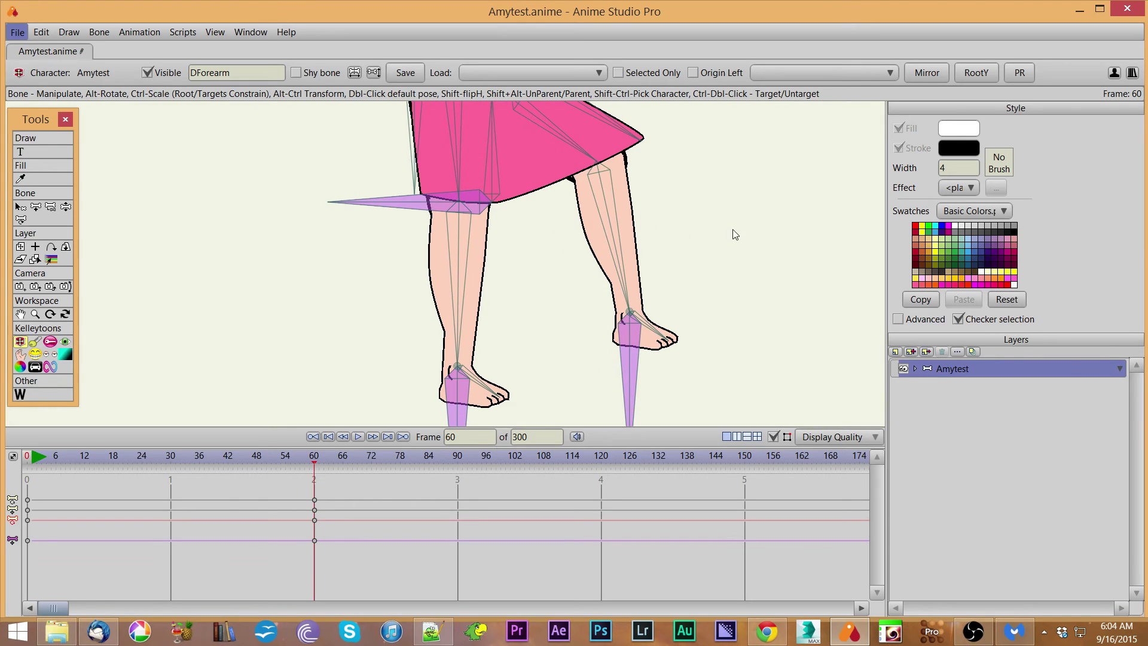
pyautogui.moveTo(746, 211); pyautogui.dragTo(727, 299)
pyautogui.scroll(-3, 690, 289)
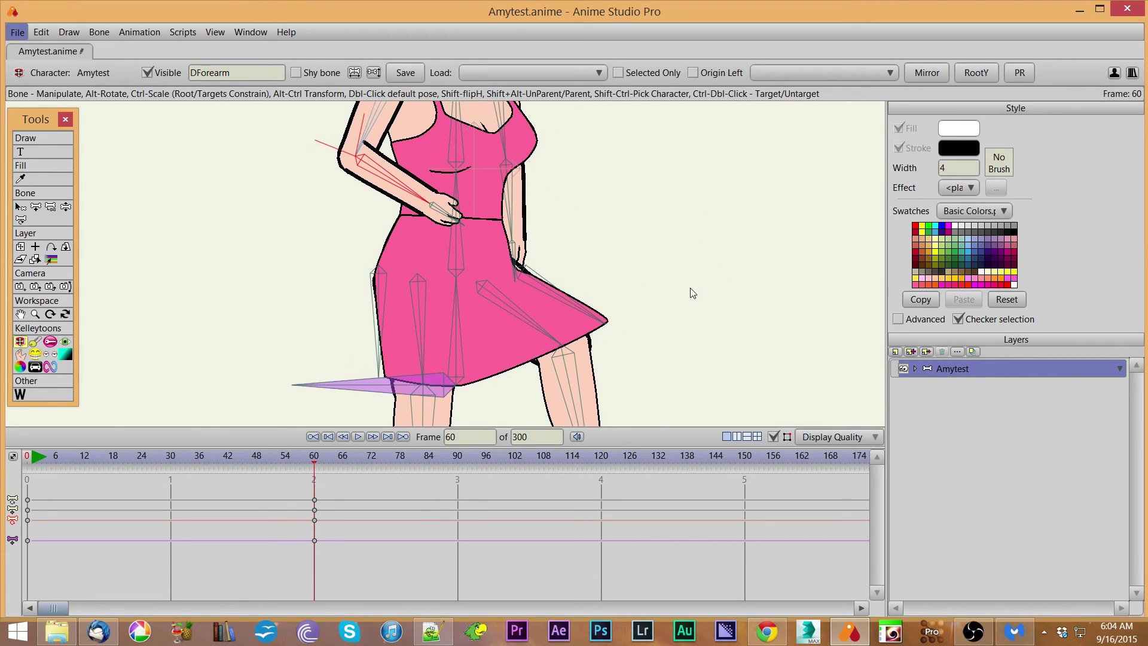
pyautogui.moveTo(662, 226); pyautogui.dragTo(665, 275)
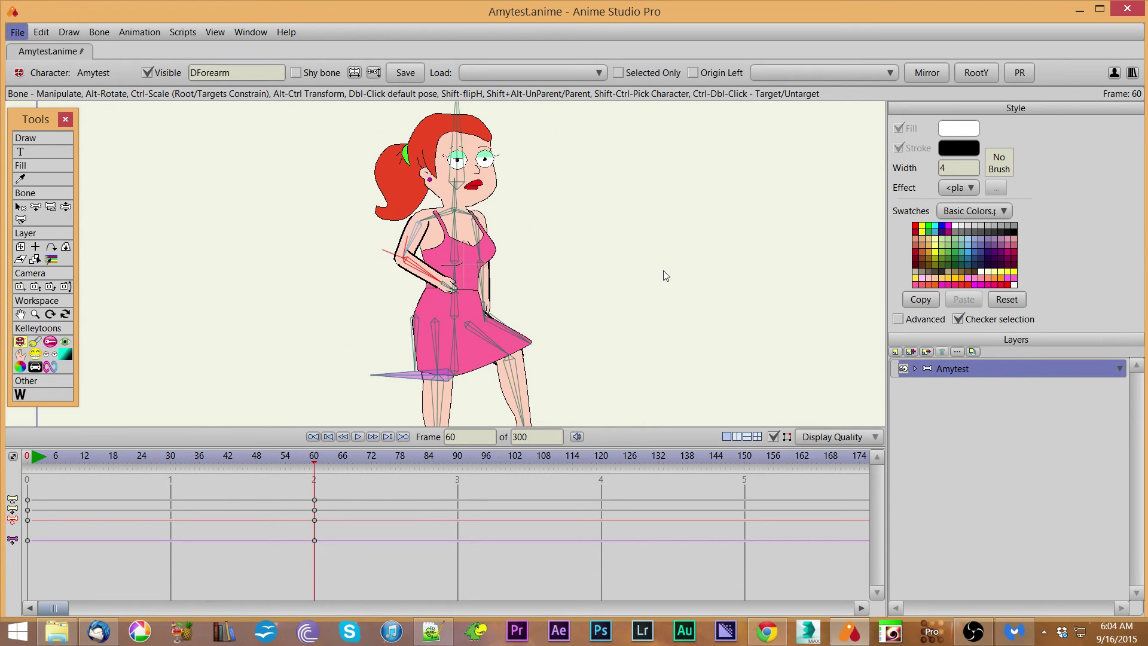
pyautogui.scroll(-3, 662, 272)
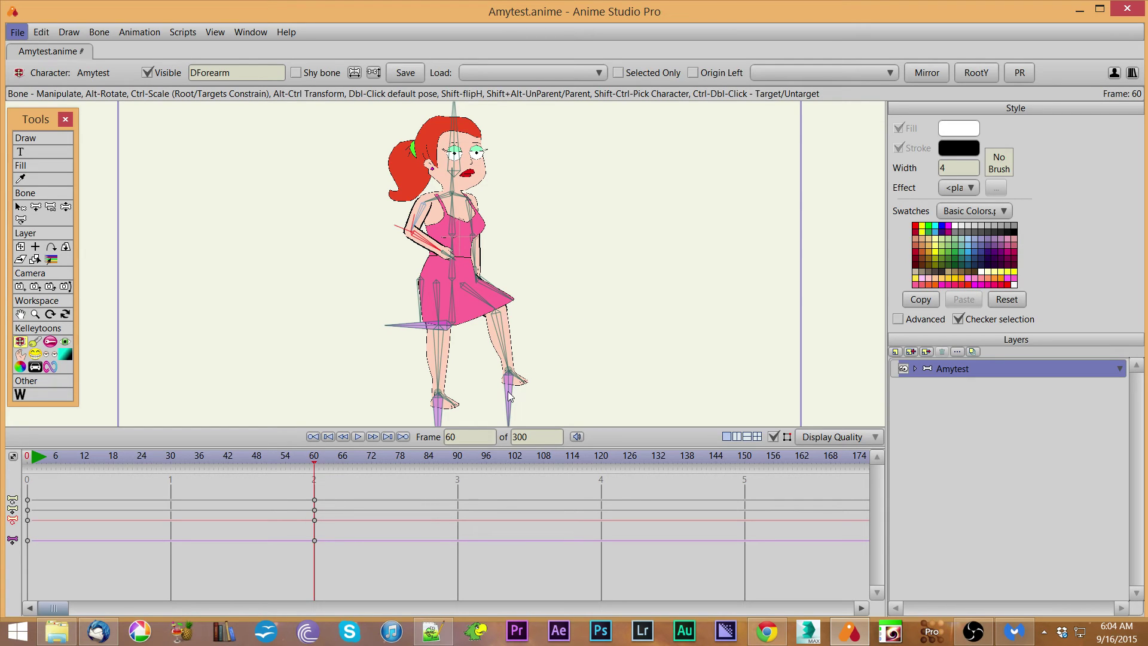
pyautogui.moveTo(508, 395); pyautogui.dragTo(463, 415)
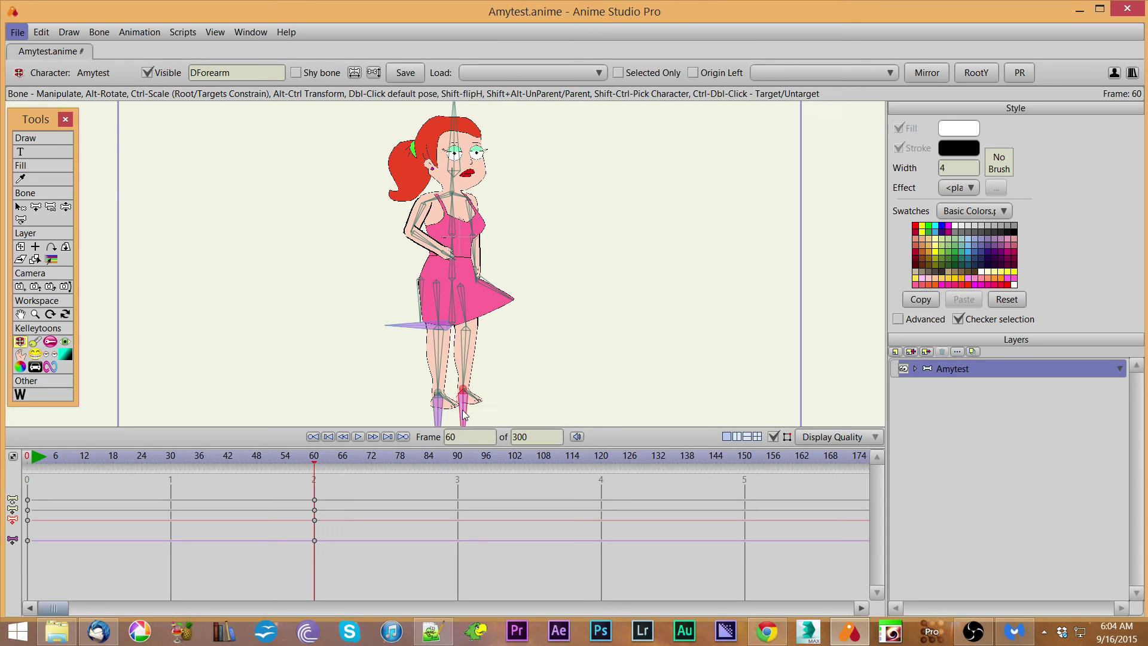
pyautogui.moveTo(432, 249); pyautogui.dragTo(410, 269)
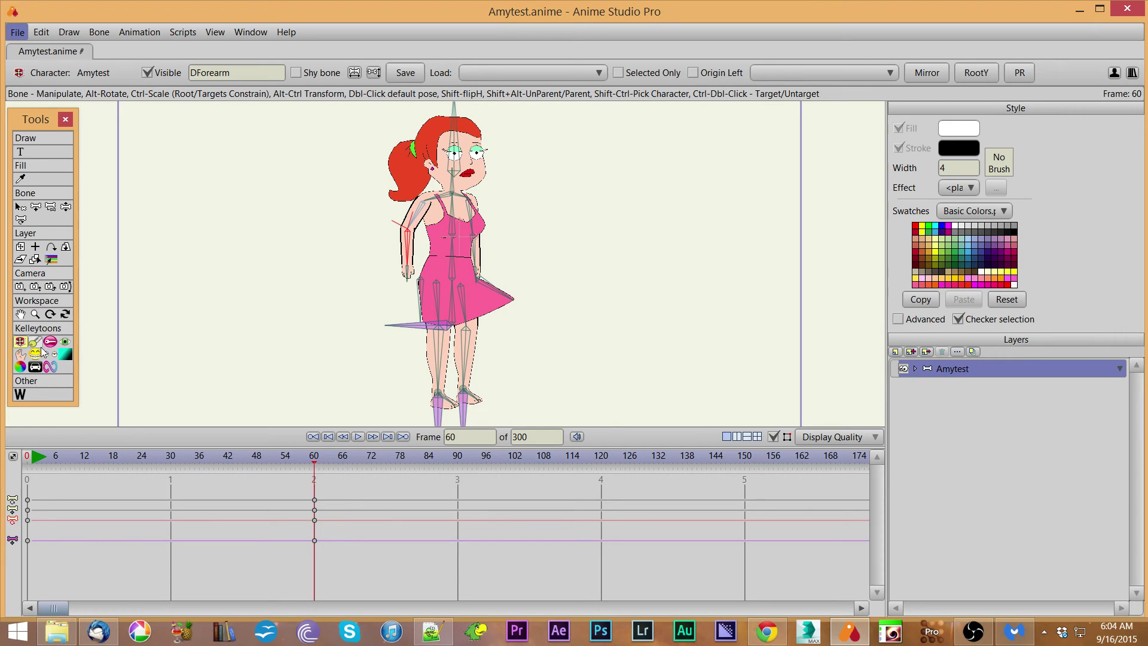
# With the bone posing tool, drag the Root bone to shift the character slightly left and up
pyautogui.click(35, 367)
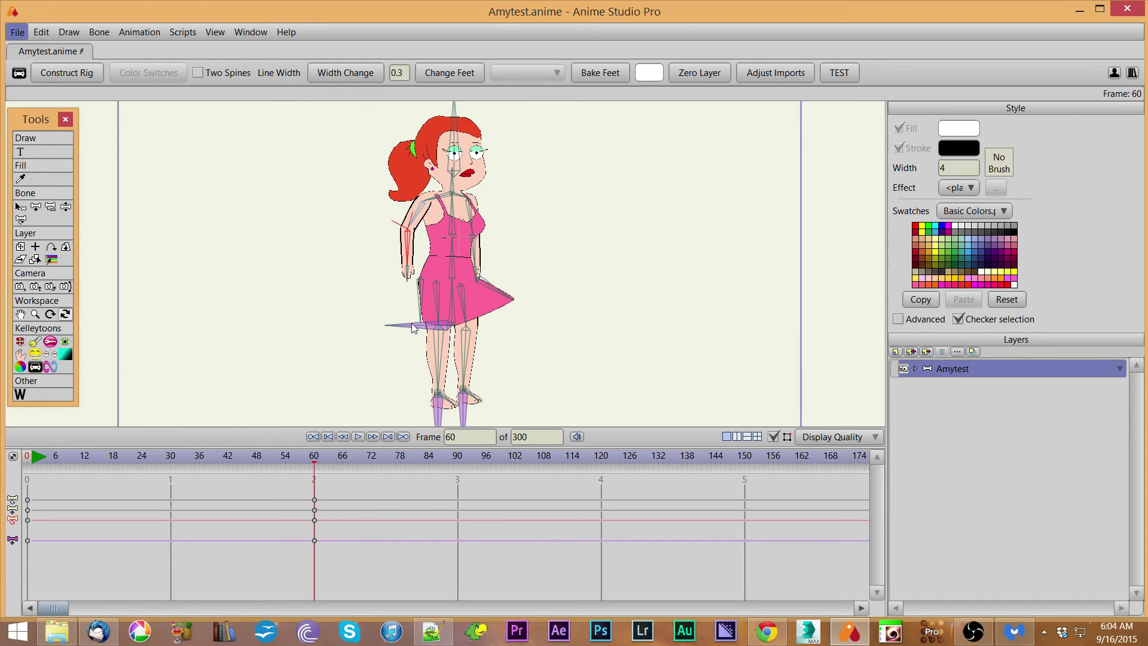
pyautogui.click(21, 341)
pyautogui.moveTo(389, 327); pyautogui.dragTo(350, 321)
# Bend the right leg at the knee with its foot target bone, then select the DTarget bone
pyautogui.click(350, 322)
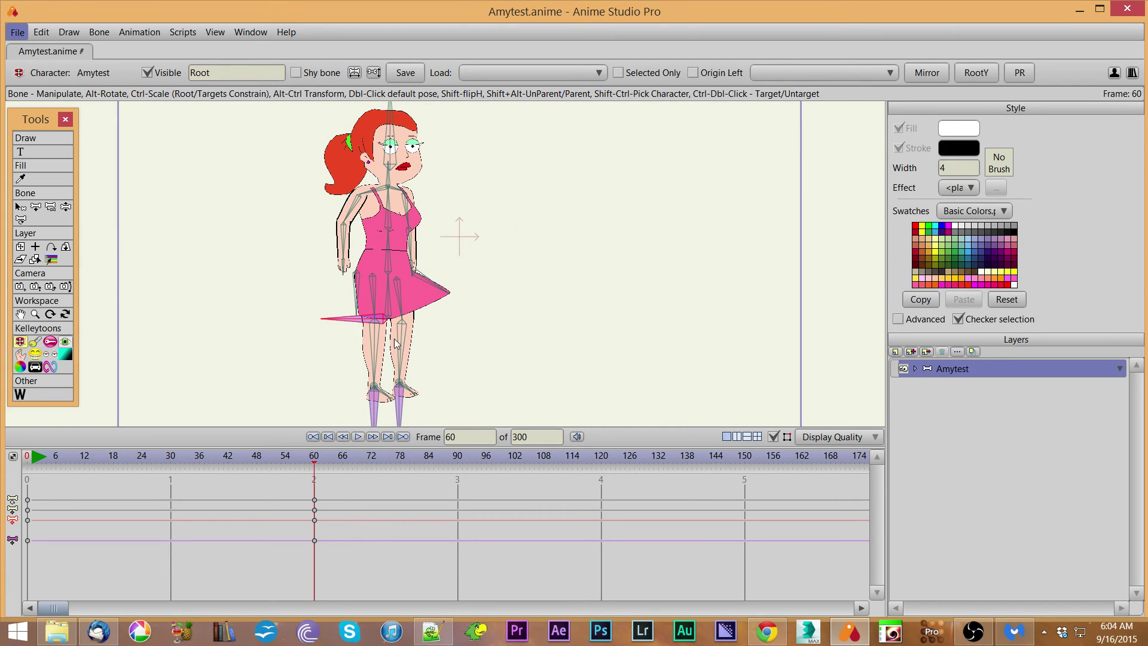
pyautogui.moveTo(513, 366); pyautogui.dragTo(572, 346)
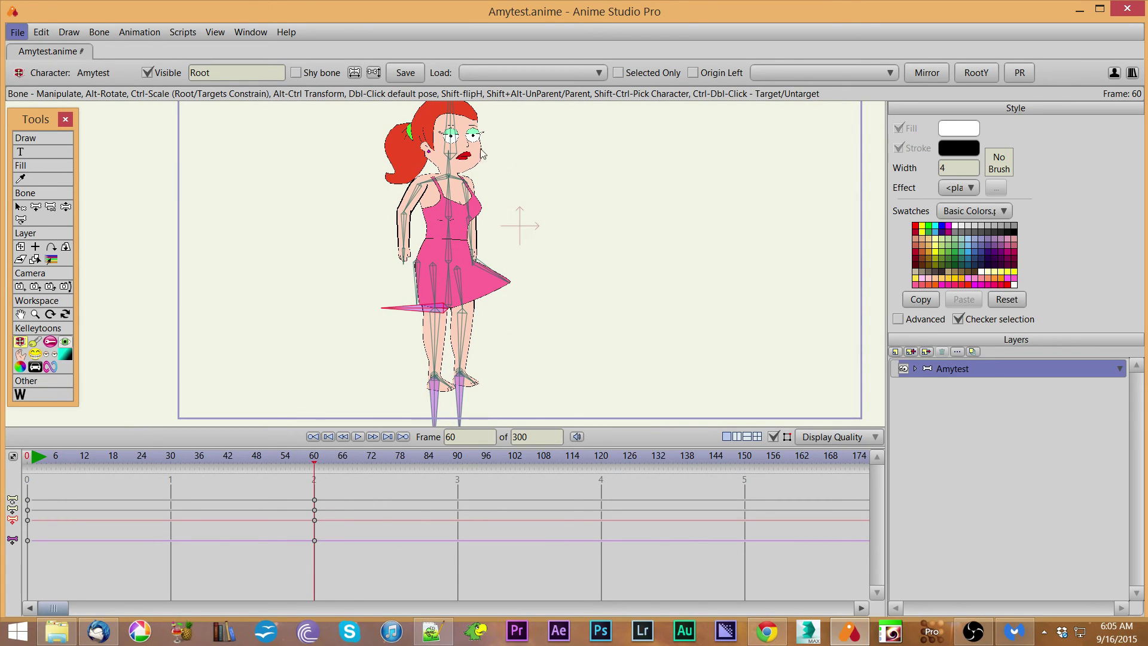
pyautogui.moveTo(457, 398); pyautogui.dragTo(393, 392)
pyautogui.click(445, 400)
pyautogui.click(394, 391)
# Reframe the view on the legs and feet and move the timeline to frame 71
pyautogui.moveTo(567, 248); pyautogui.dragTo(547, 308)
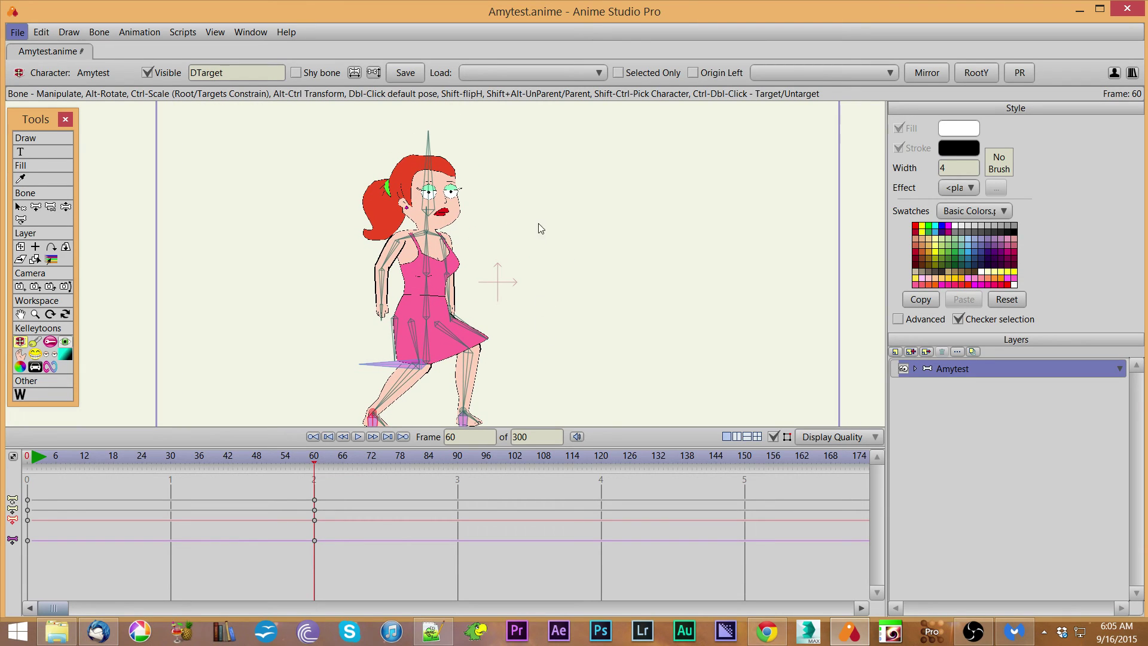
pyautogui.moveTo(545, 246)
pyautogui.mouseDown()
pyautogui.moveTo(536, 223)
pyautogui.moveTo(544, 259)
pyautogui.mouseUp()
pyautogui.scroll(3, 542, 258)
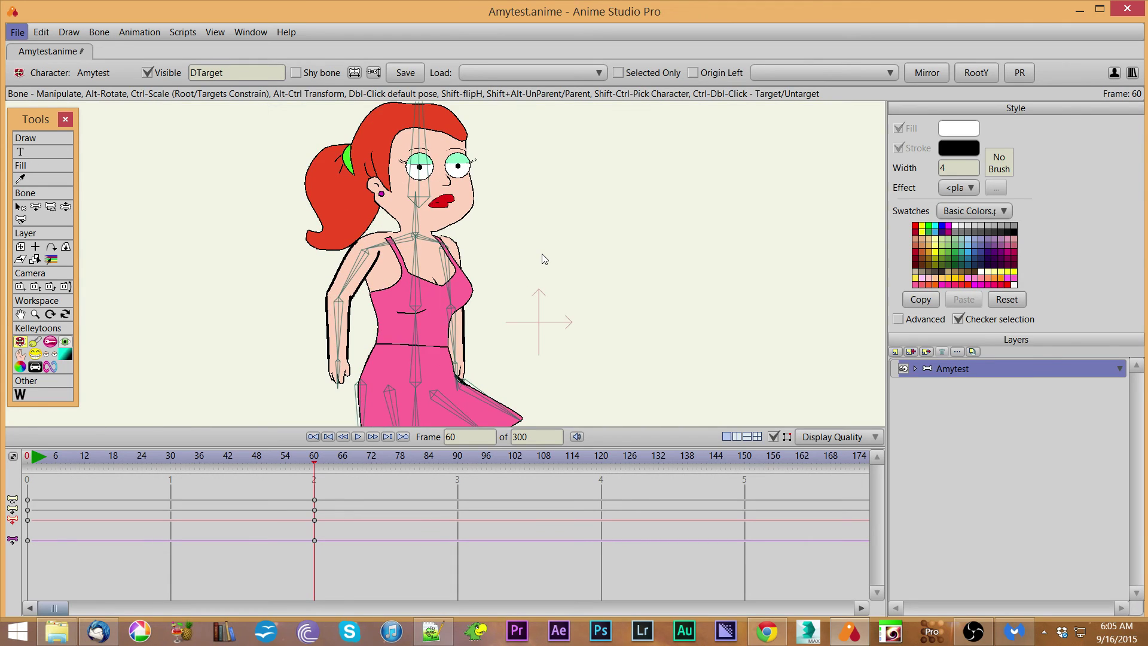
pyautogui.scroll(-4, 543, 258)
pyautogui.moveTo(539, 274); pyautogui.dragTo(542, 263)
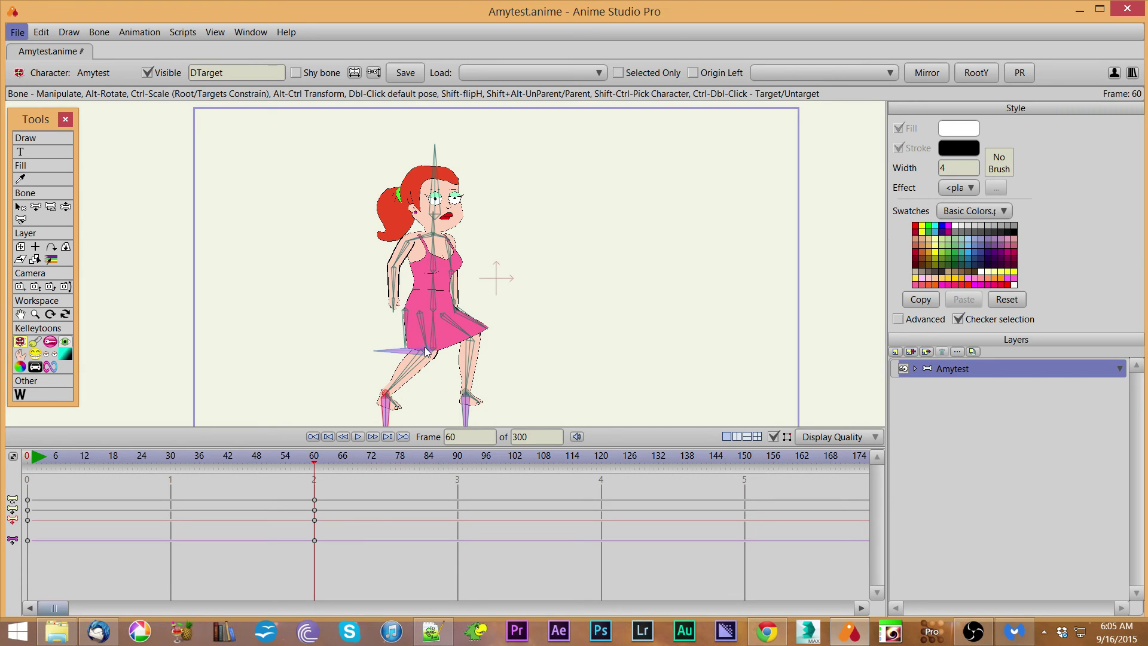
pyautogui.scroll(2, 376, 305)
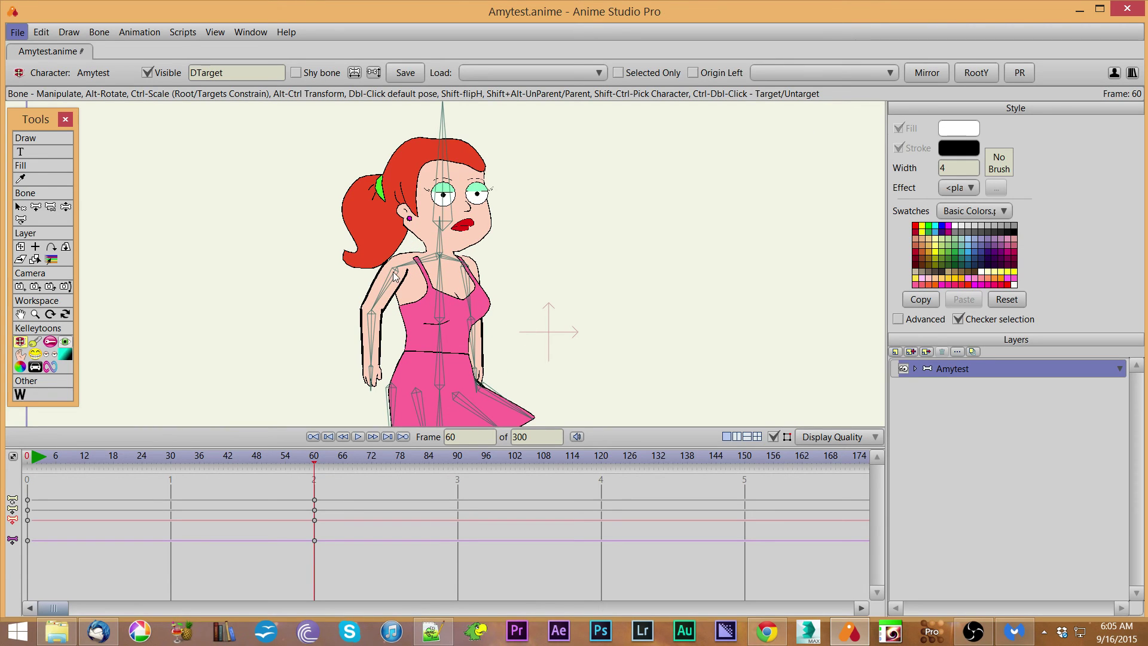
pyautogui.scroll(-3, 328, 308)
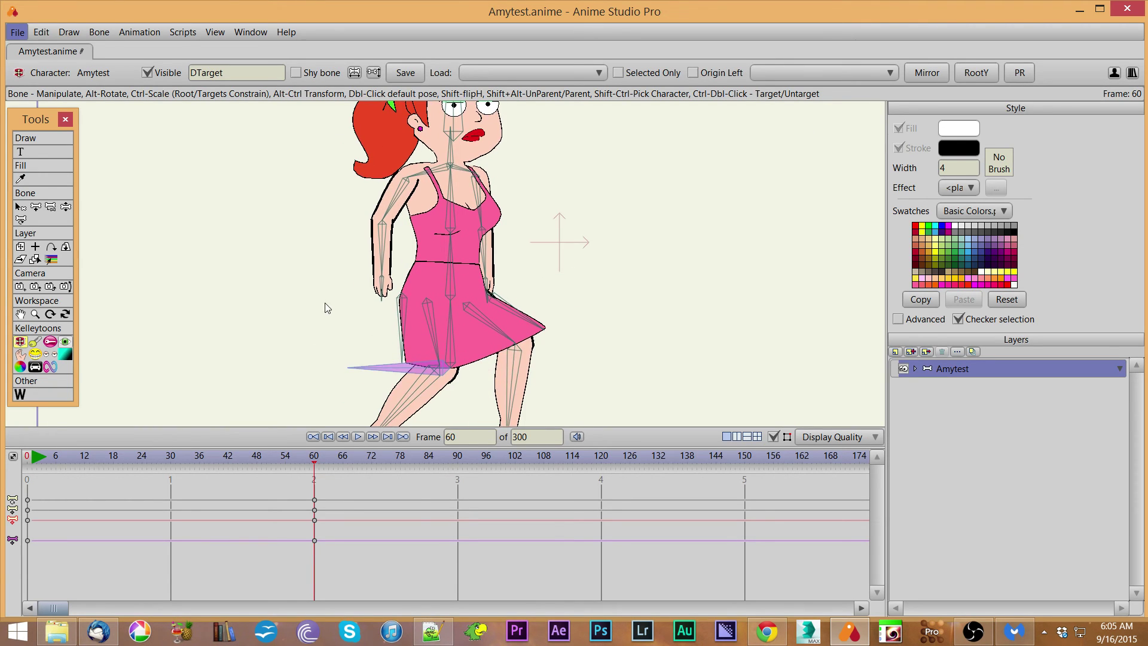
pyautogui.scroll(1, 331, 311)
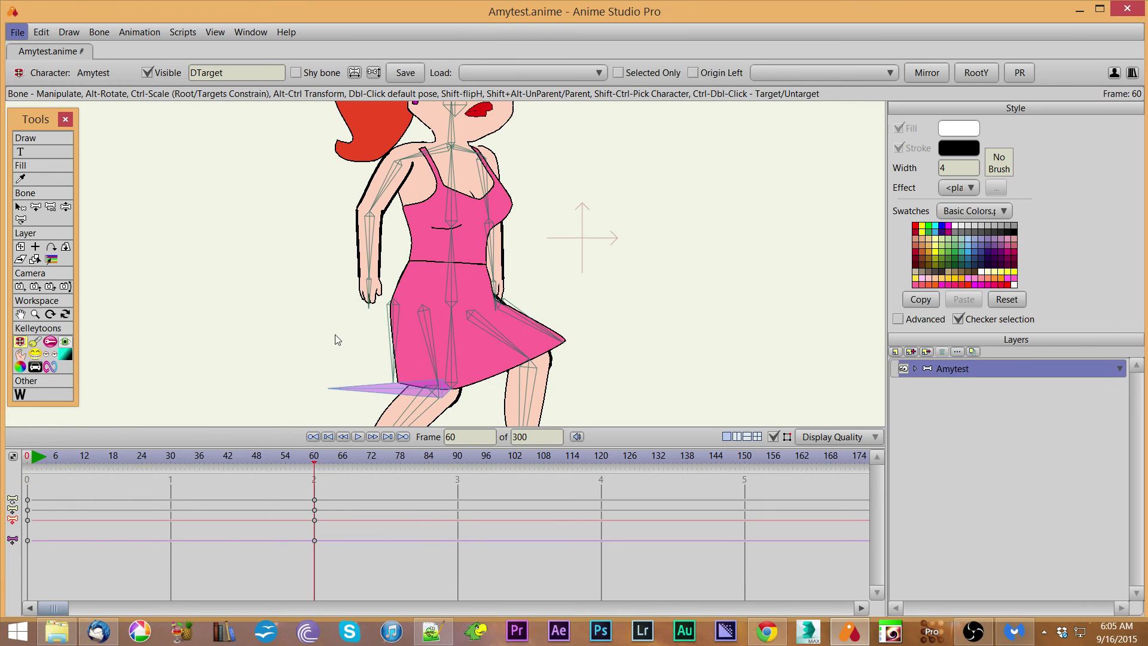
pyautogui.moveTo(333, 336); pyautogui.dragTo(322, 201)
pyautogui.scroll(3, 320, 199)
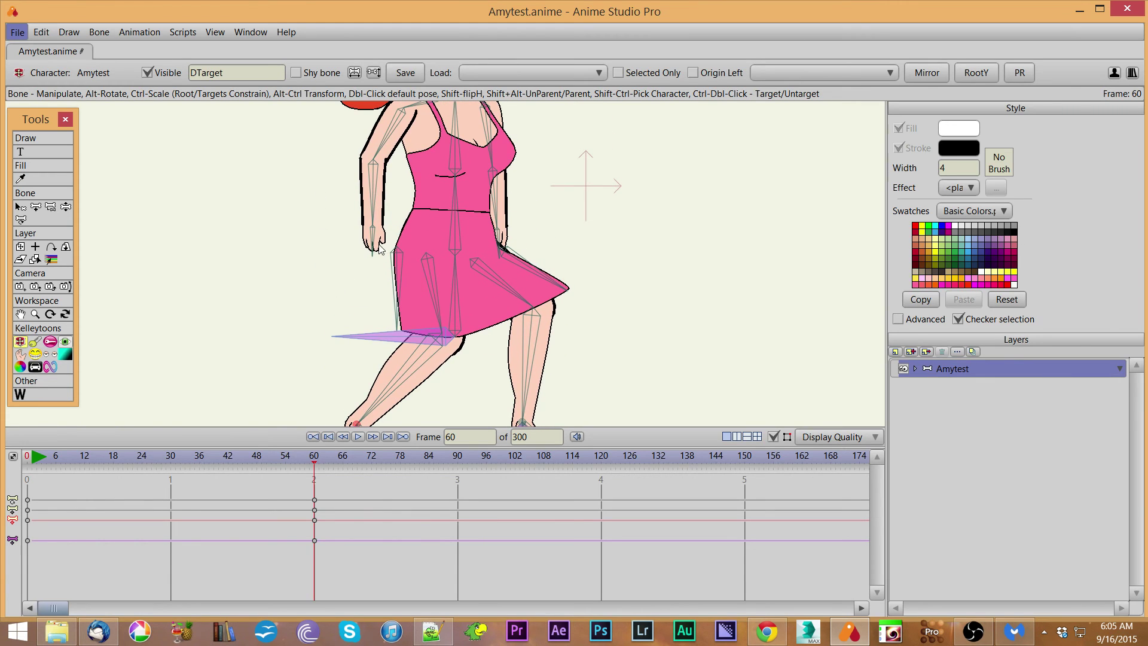
pyautogui.click(367, 458)
# Cycle the DH hand switch layer with the switch tool until D_Point Finger shows
pyautogui.click(24, 356)
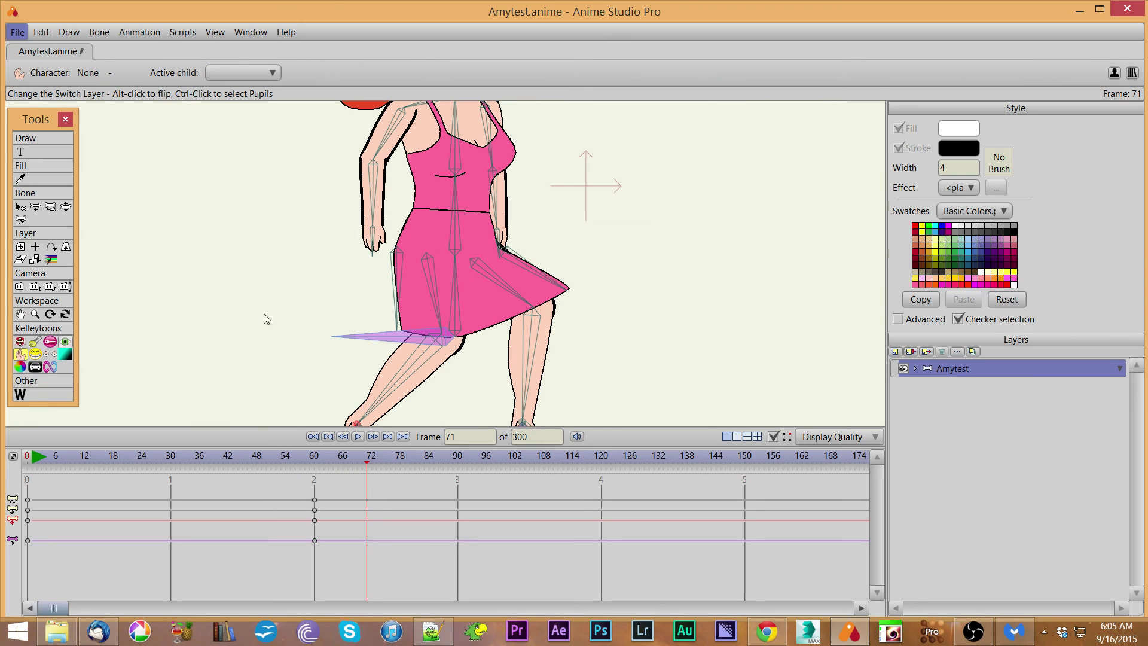
pyautogui.click(374, 238)
pyautogui.click(374, 238)
pyautogui.click(374, 237)
pyautogui.click(390, 235)
pyautogui.click(394, 233)
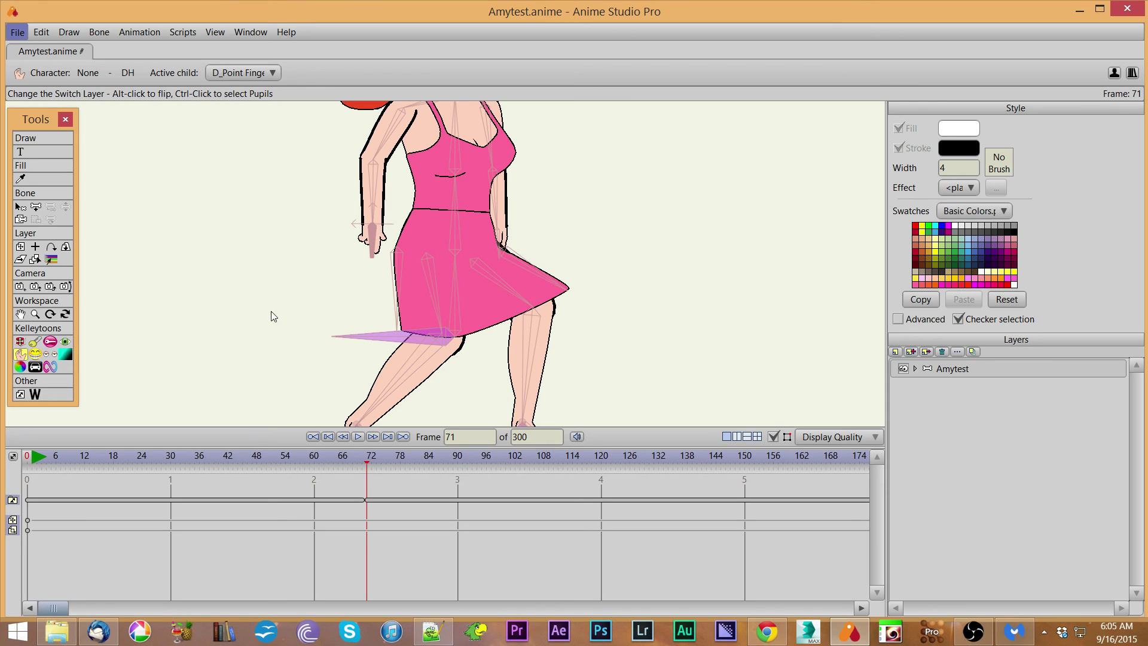
# Raise both forearms so the hands come together before her chest, keyed at frame 82
pyautogui.click(20, 341)
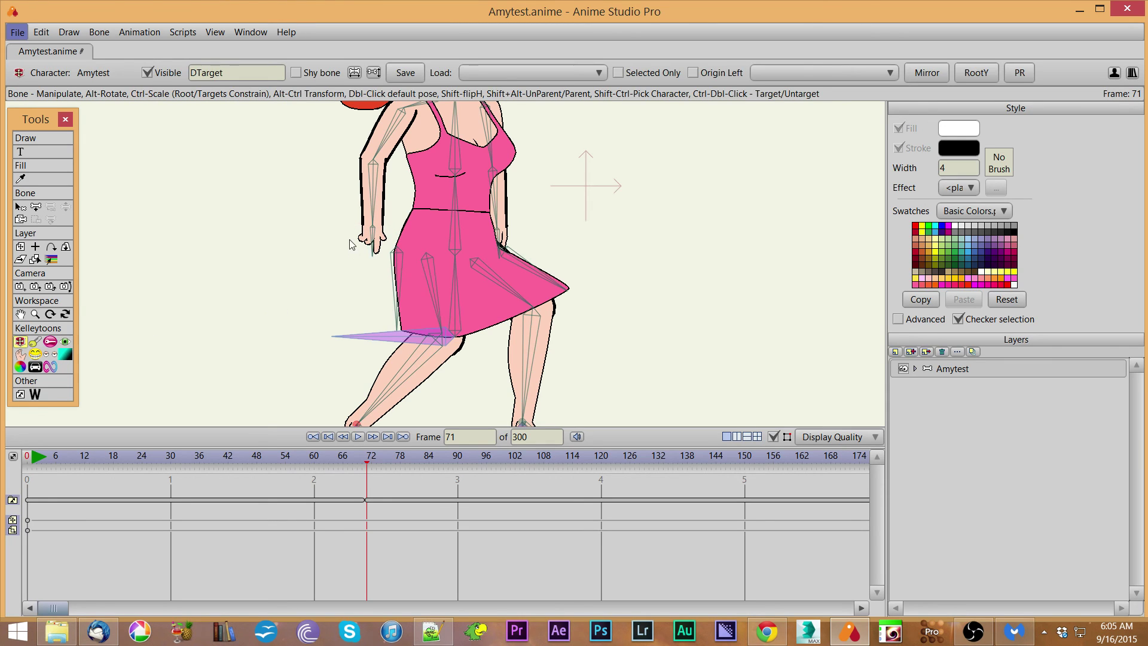
pyautogui.moveTo(380, 243); pyautogui.dragTo(544, 119)
pyautogui.scroll(4, 580, 141)
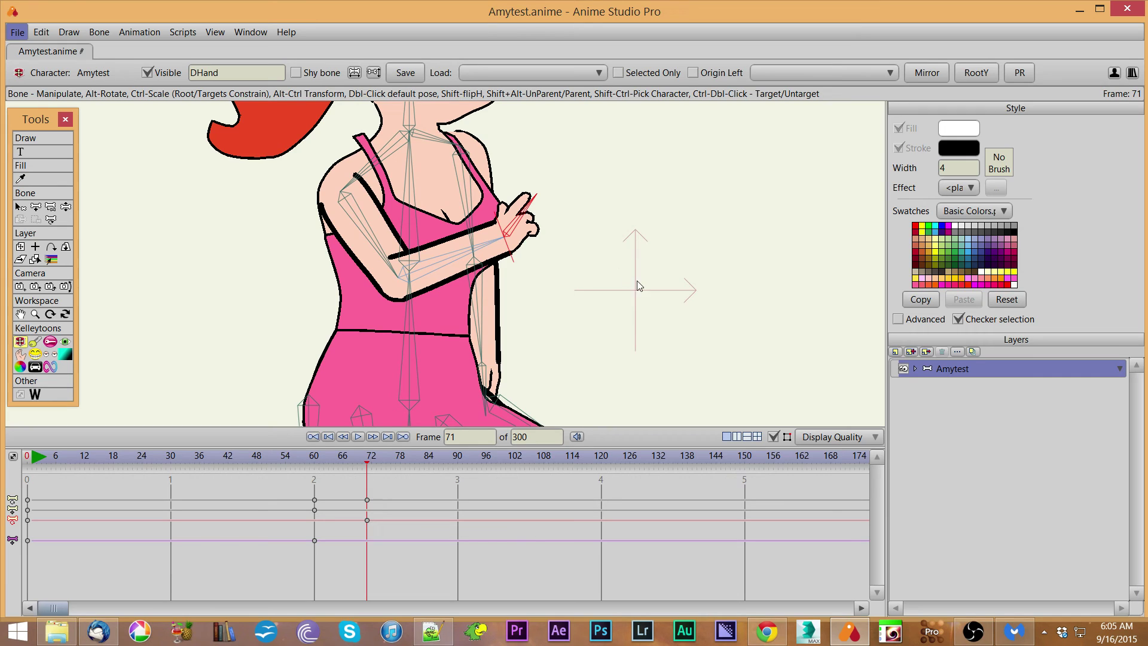
pyautogui.click(299, 459)
pyautogui.moveTo(315, 461); pyautogui.dragTo(420, 485)
pyautogui.moveTo(592, 223); pyautogui.dragTo(551, 231)
pyautogui.moveTo(438, 327); pyautogui.dragTo(478, 304)
pyautogui.click(564, 194)
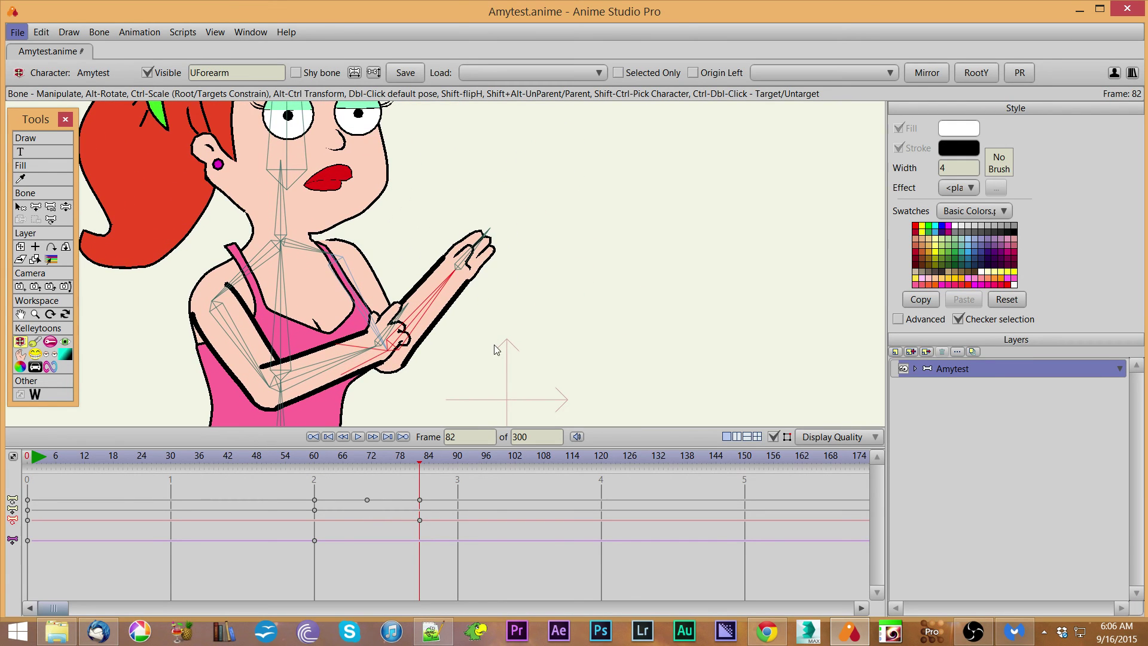
pyautogui.moveTo(562, 250); pyautogui.dragTo(735, 326)
pyautogui.scroll(-10, 571, 324)
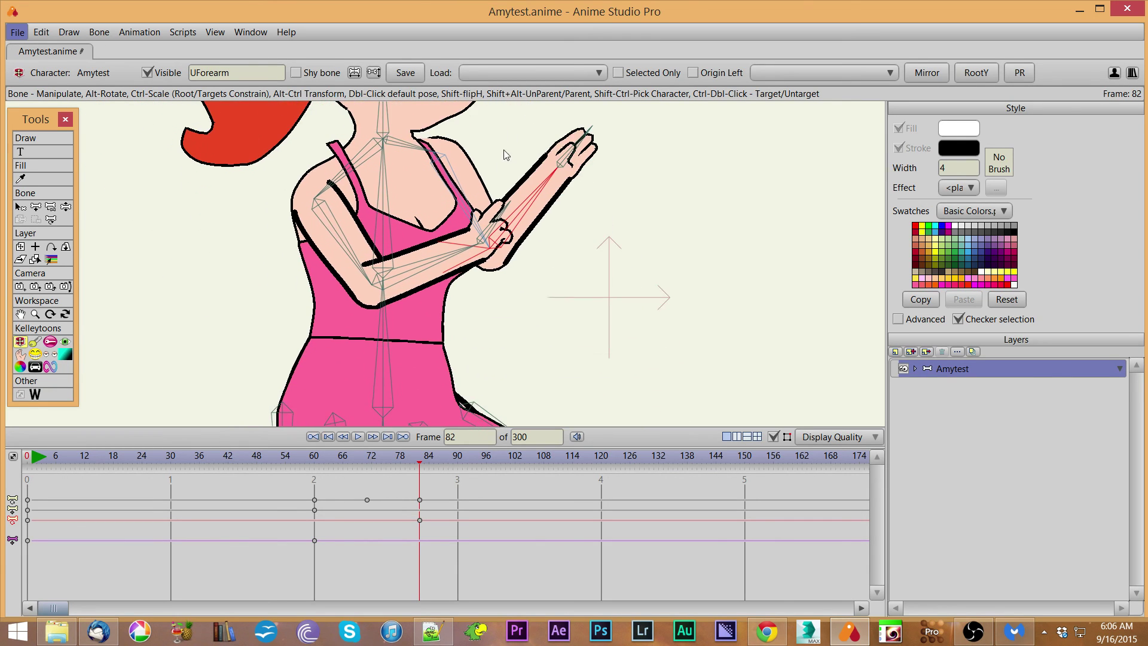
pyautogui.scroll(-5, 619, 363)
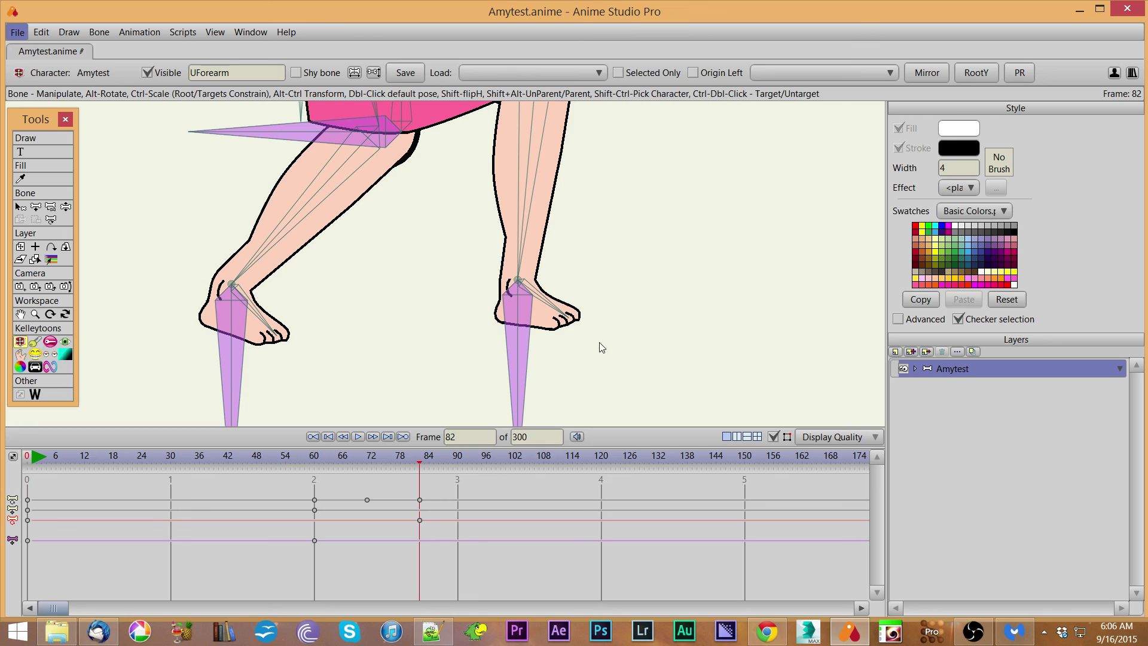
# Expand Amytest in Layers and switch the DF foot layer to the Pump shoe
pyautogui.click(914, 368)
pyautogui.scroll(-1, 926, 442)
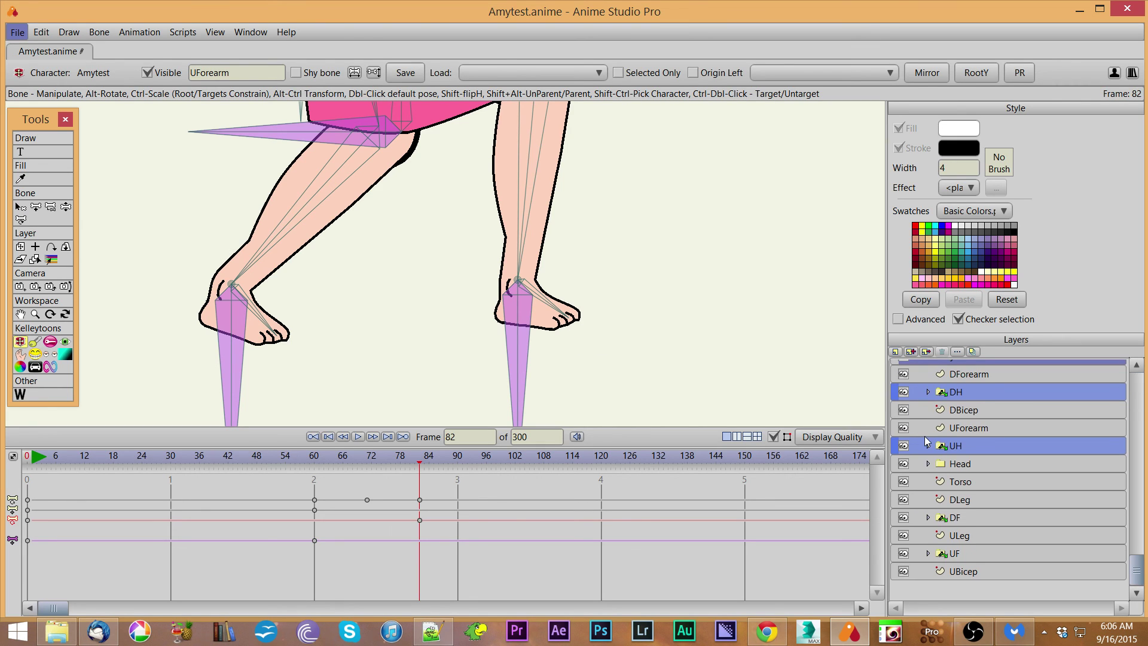
pyautogui.rightClick(980, 518)
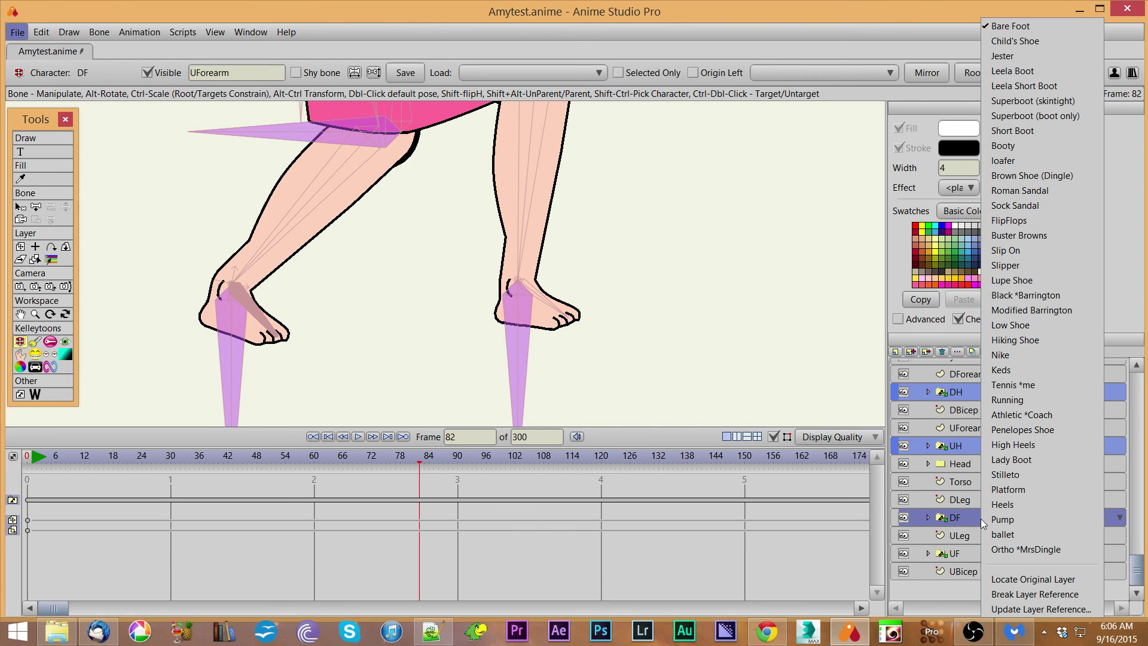
pyautogui.click(1000, 519)
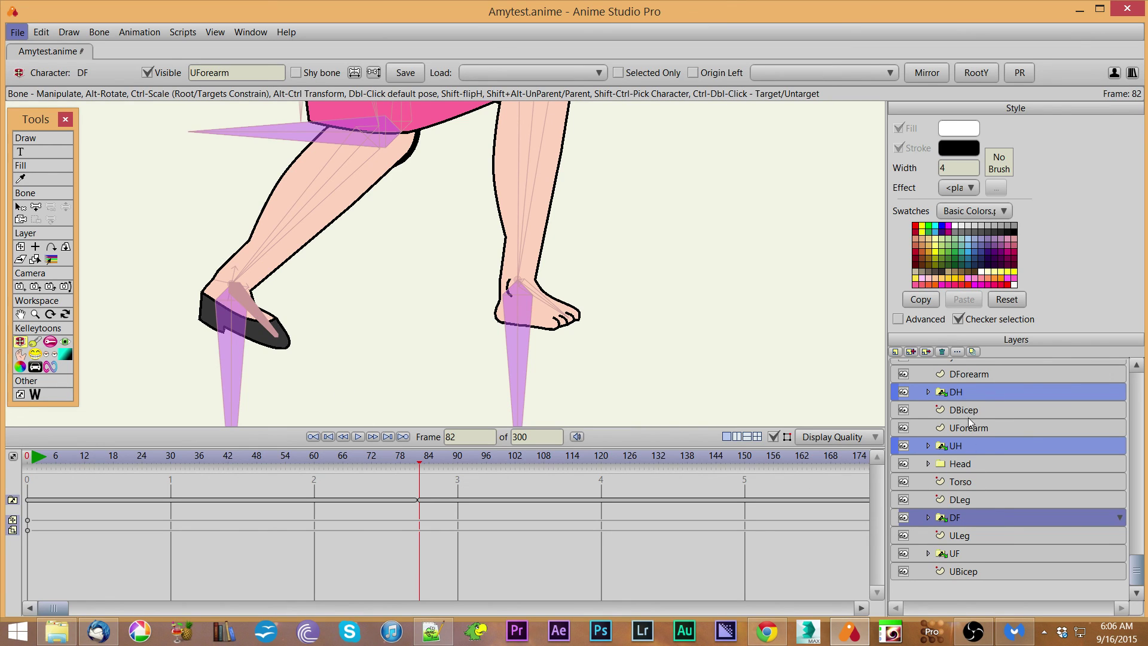
pyautogui.moveTo(420, 290); pyautogui.dragTo(369, 379)
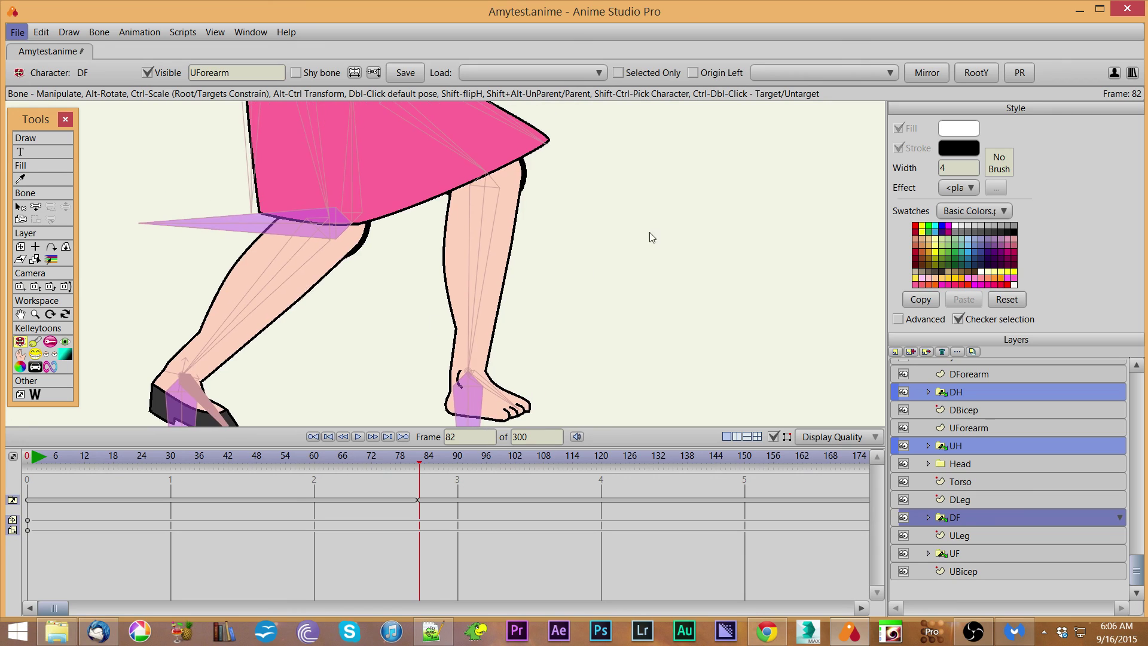
pyautogui.scroll(3, 651, 236)
pyautogui.moveTo(644, 231); pyautogui.dragTo(680, 342)
pyautogui.scroll(-3, 681, 341)
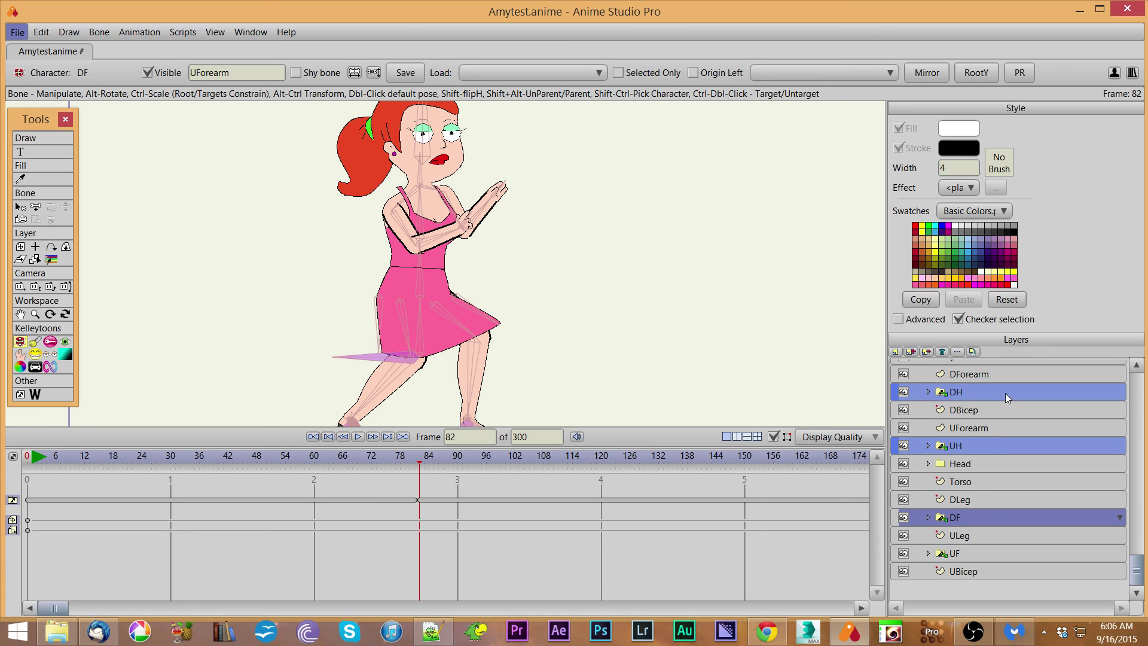
pyautogui.scroll(1, 1086, 405)
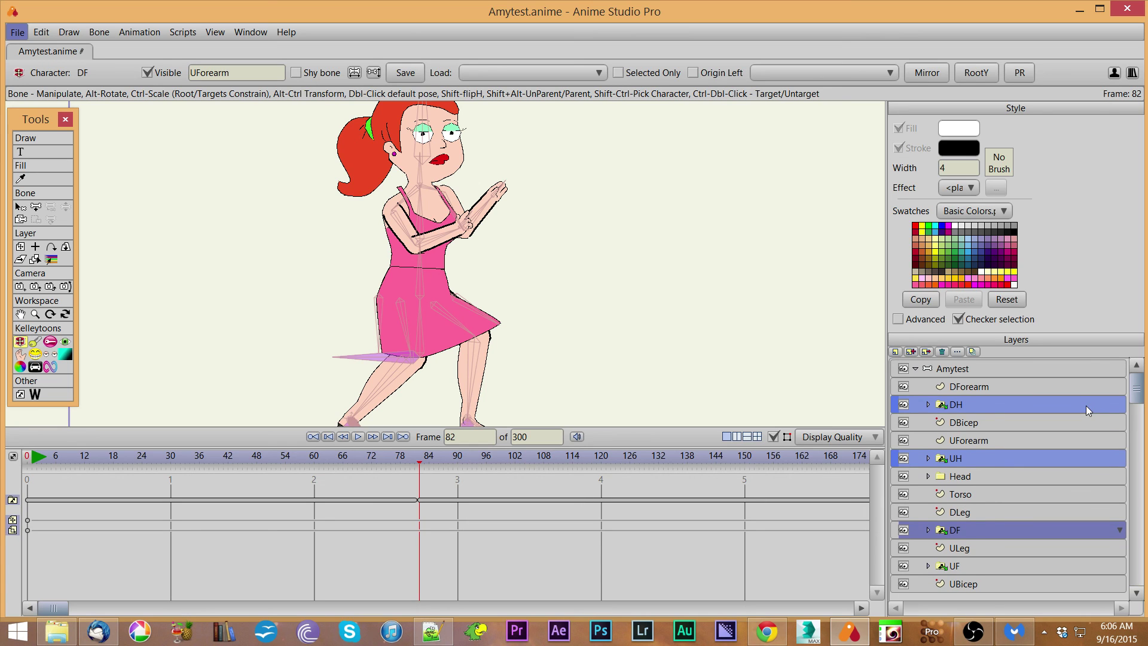
# On the Amytest layer, tilt the Head bone, then straighten it and lift the character taller
pyautogui.click(1026, 370)
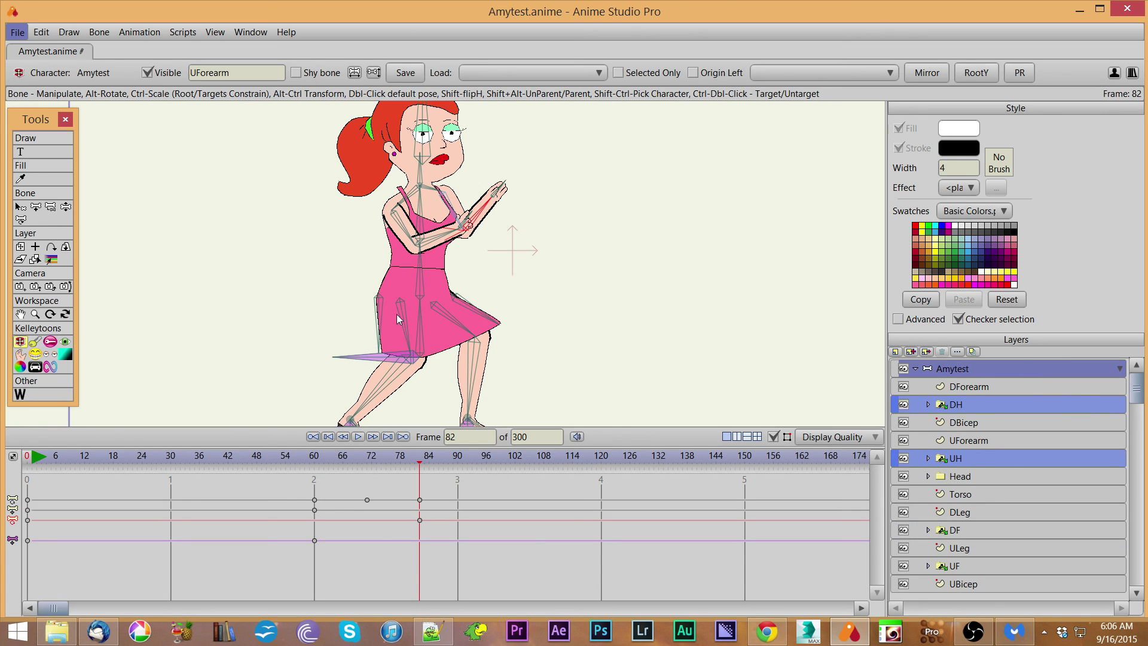
pyautogui.moveTo(548, 345); pyautogui.dragTo(535, 383)
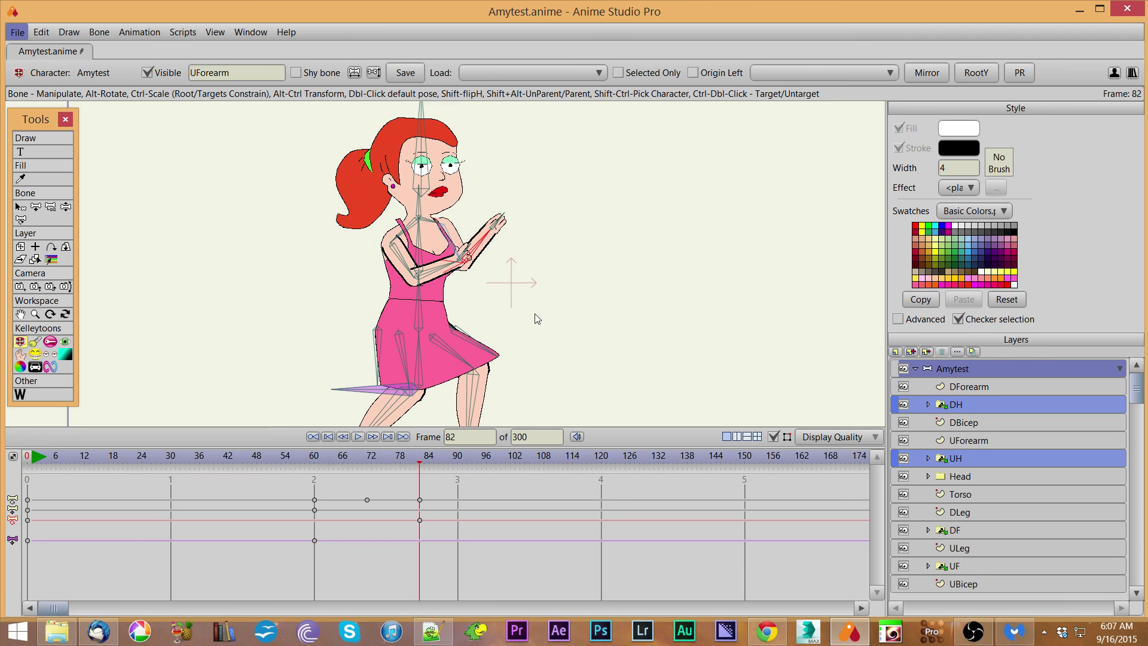
pyautogui.moveTo(409, 208); pyautogui.dragTo(437, 201)
pyautogui.moveTo(568, 366); pyautogui.dragTo(590, 297)
pyautogui.scroll(-2, 592, 304)
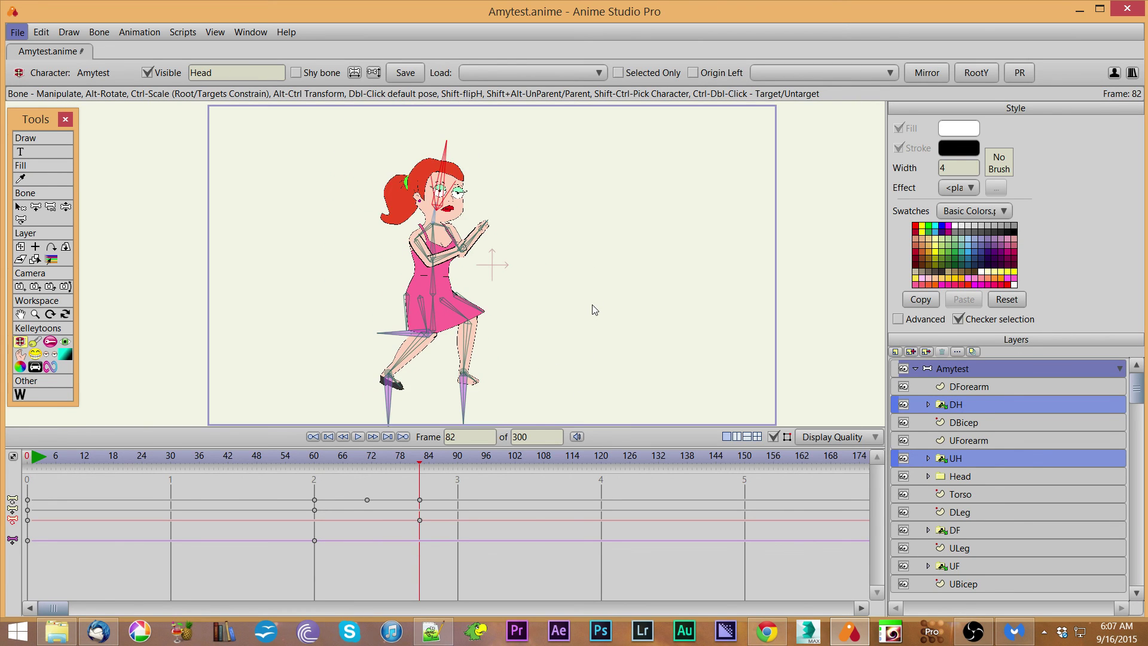